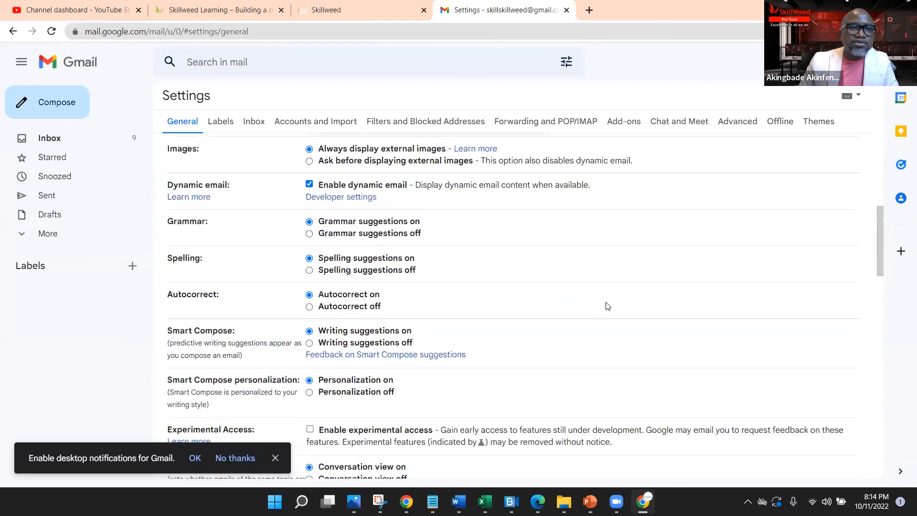
Step: Change the Send cancellation period from its old value to 30 seconds and save the settings
scroll(612, 314, up, 12)
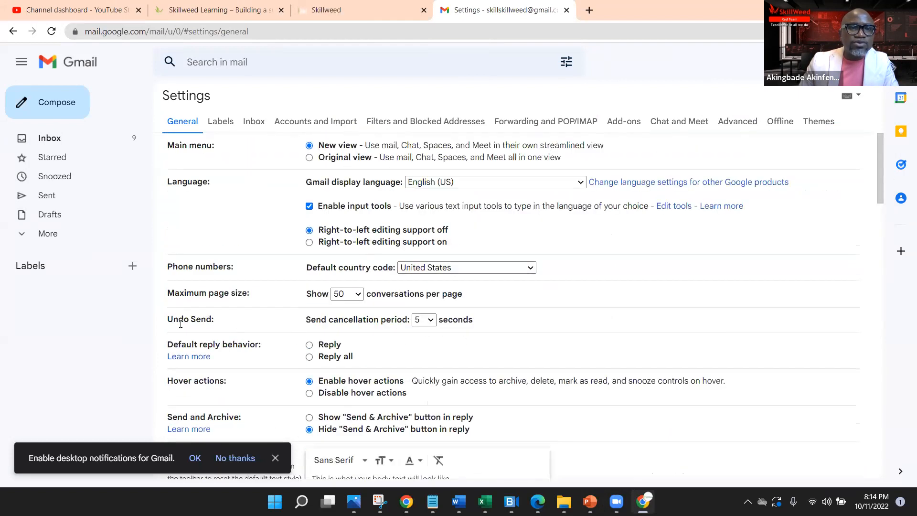
mouse_move(213, 320)
mouse_down()
mouse_move(168, 320)
mouse_move(218, 325)
mouse_up()
click(168, 320)
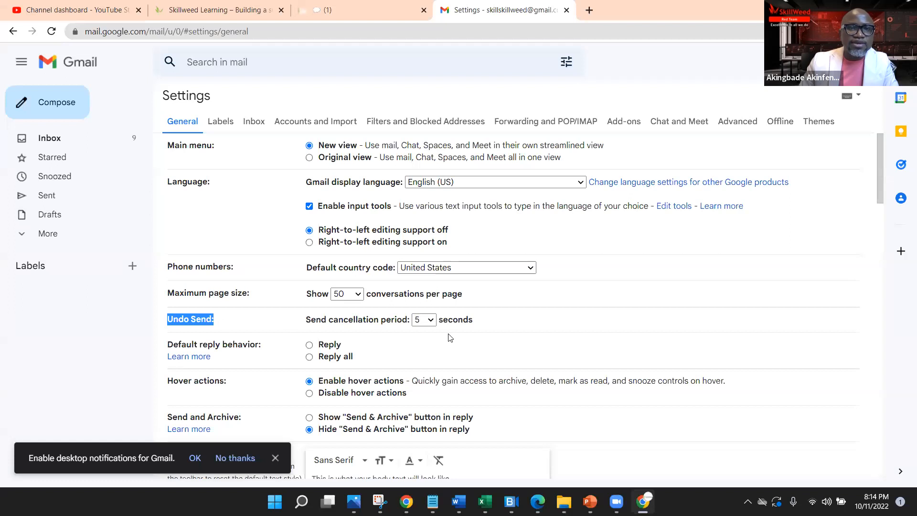
click(433, 321)
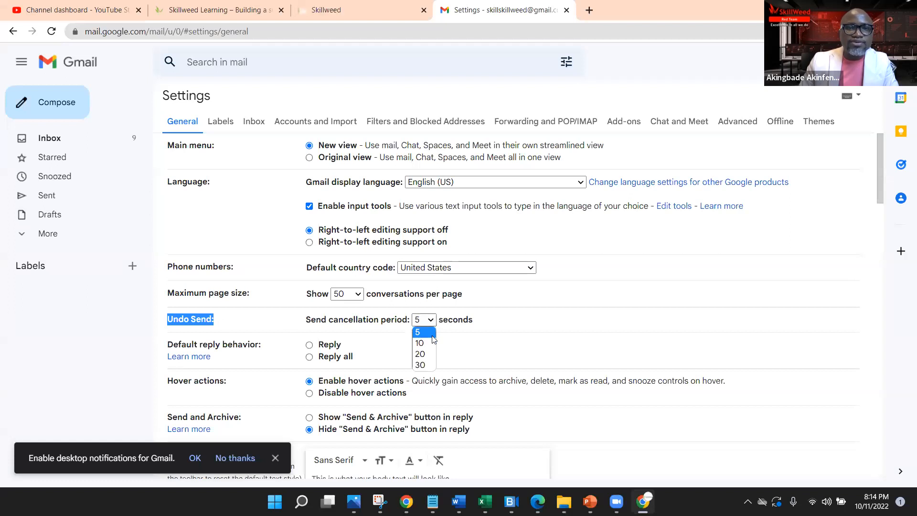
click(428, 367)
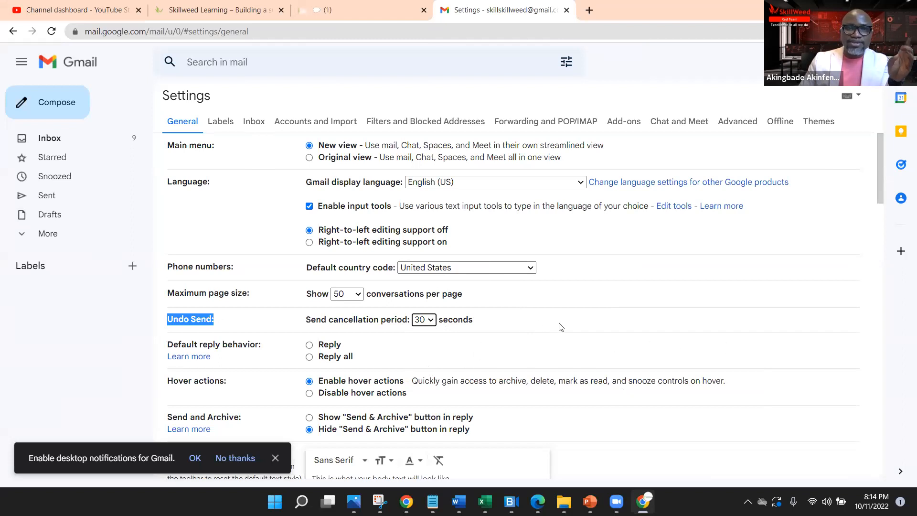
scroll(612, 345, down, 10)
scroll(612, 344, down, 15)
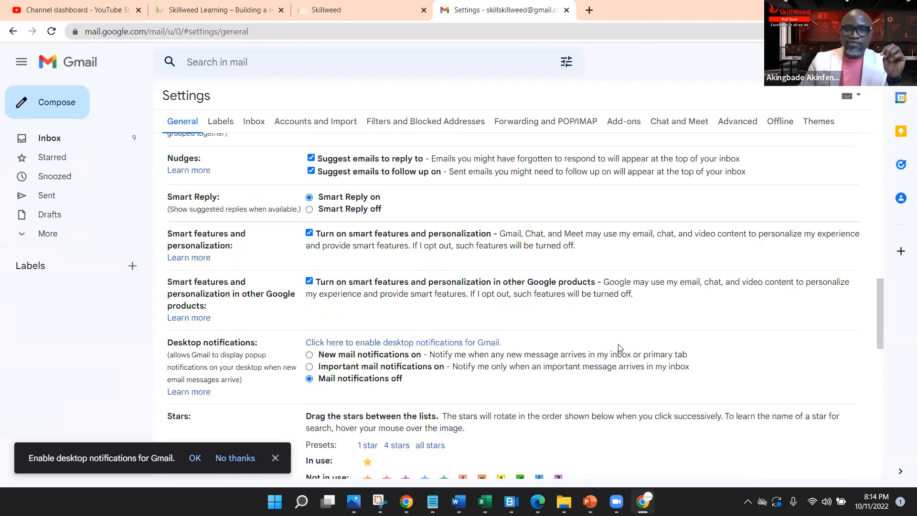
click(508, 414)
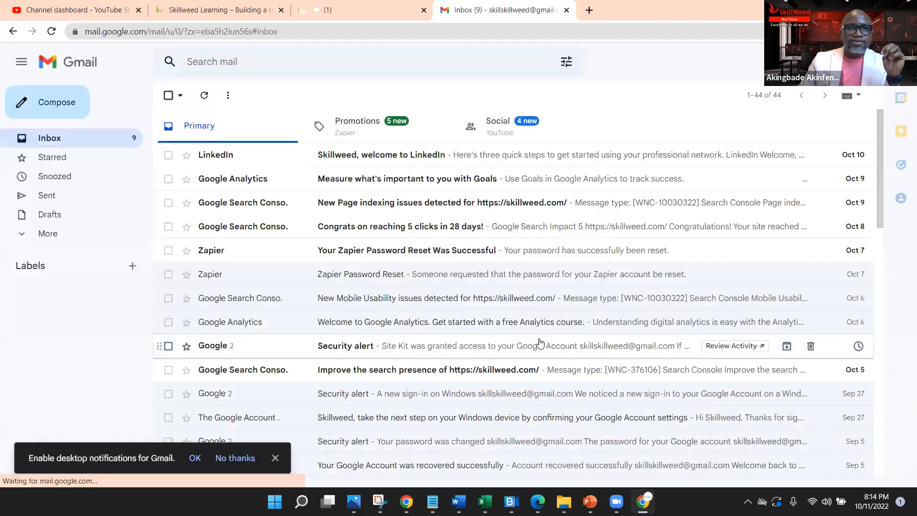
Step: Start a new message addressed to a contact picked from the suggestions
key(c)
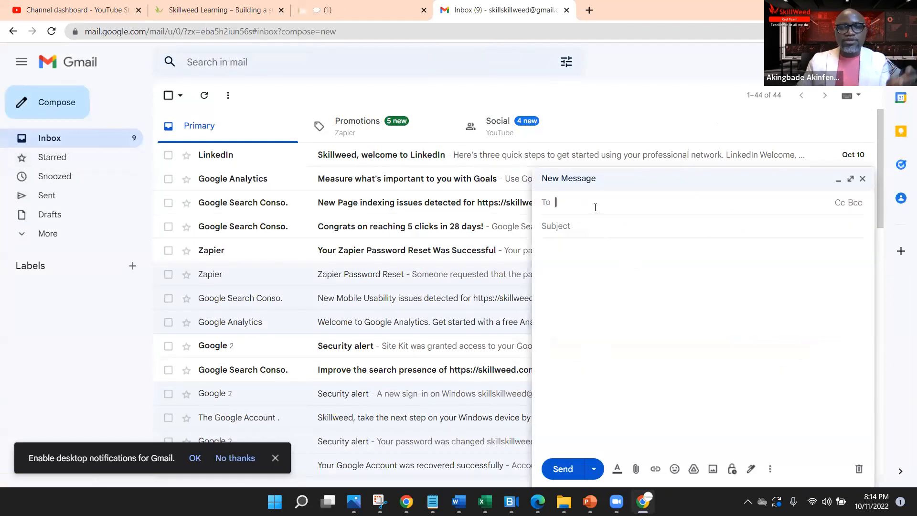
text(ski)
key(BackSpace)
key(BackSpace)
key(BackSpace)
text(a)
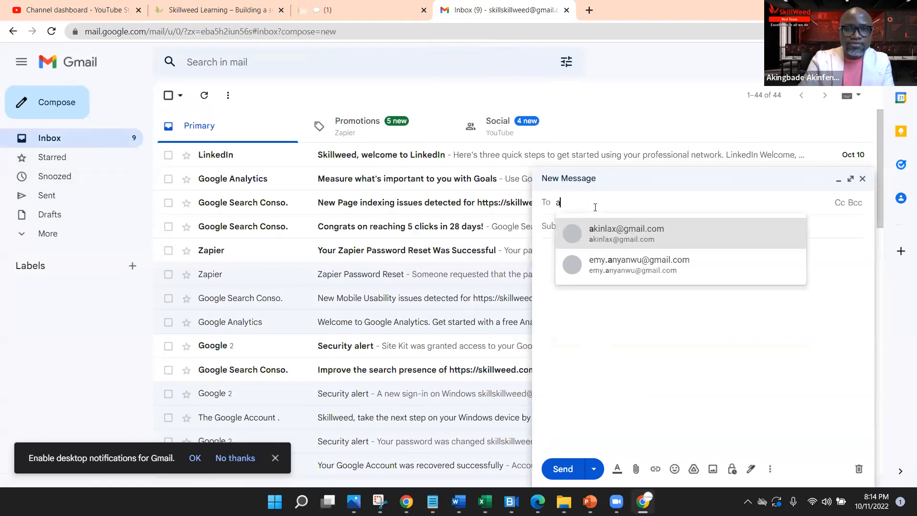
click(603, 237)
Step: Add the subject 'Fun mail', send the email, and immediately undo the send
text(Fun mail)
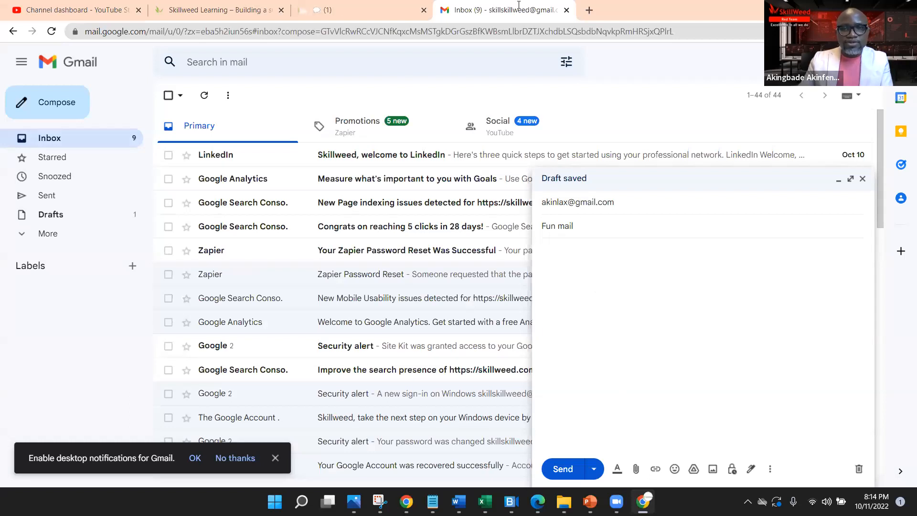
click(562, 471)
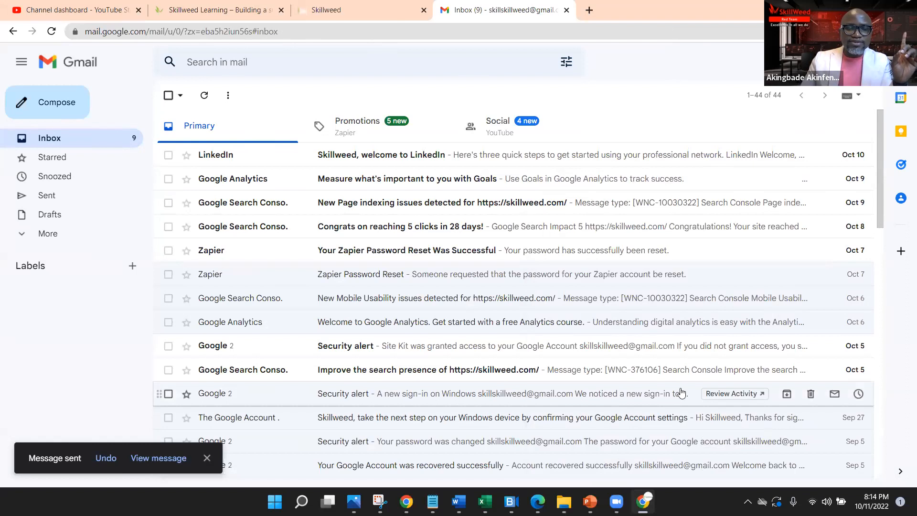
click(106, 459)
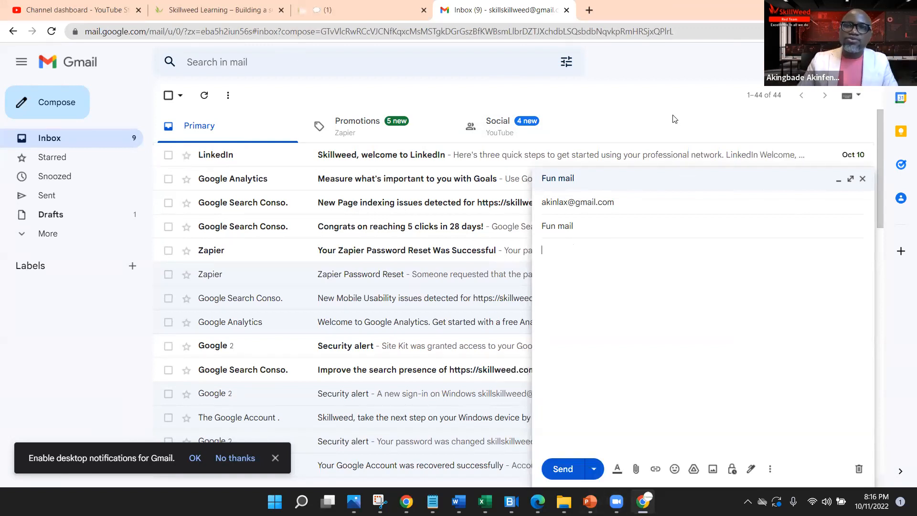
Step: Close the Fun mail draft, open all Gmail settings, then show PowerPoint's Undo Send slide
click(863, 179)
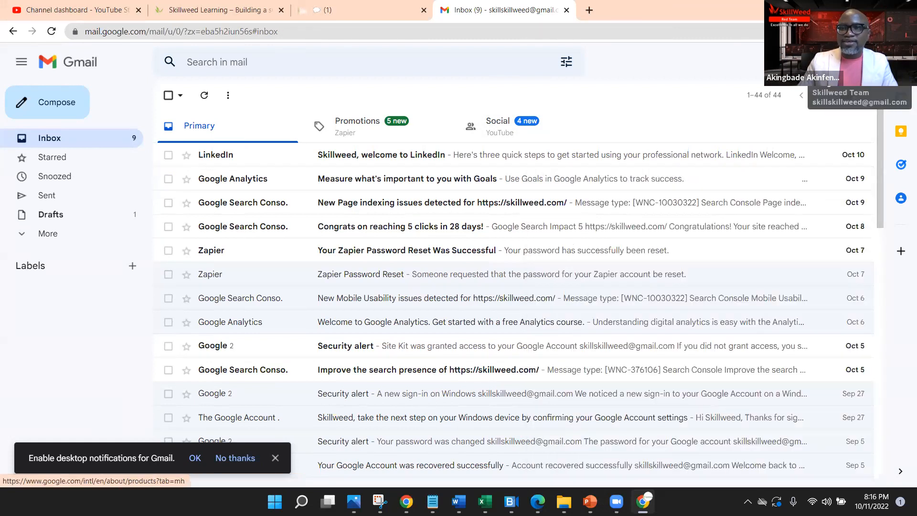
click(848, 95)
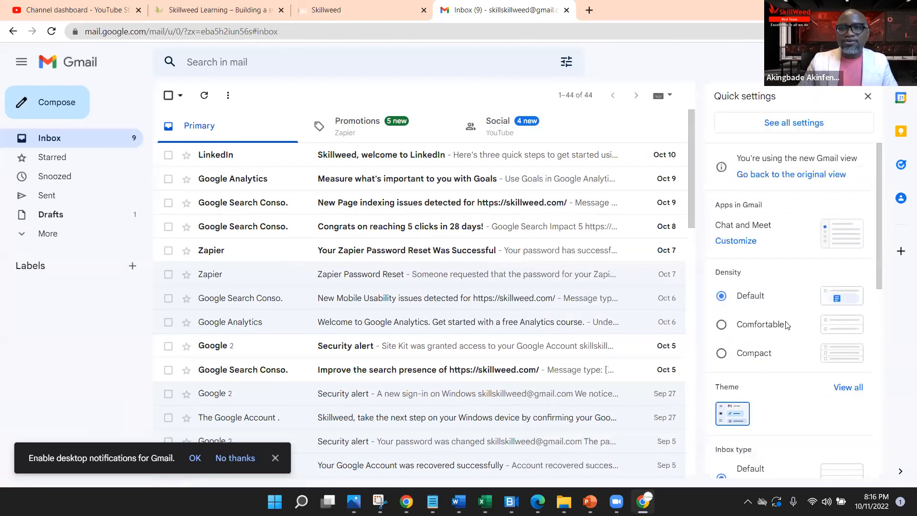
click(809, 122)
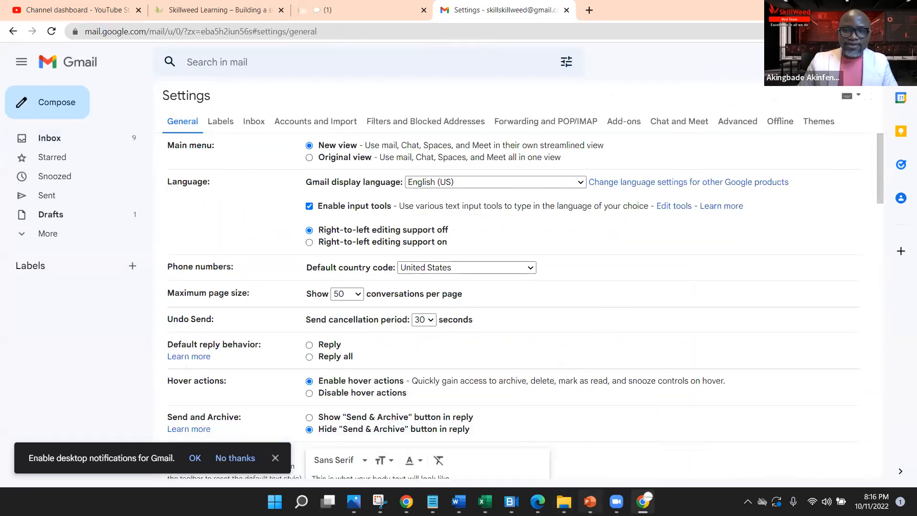
click(590, 502)
scroll(84, 374, down, 3)
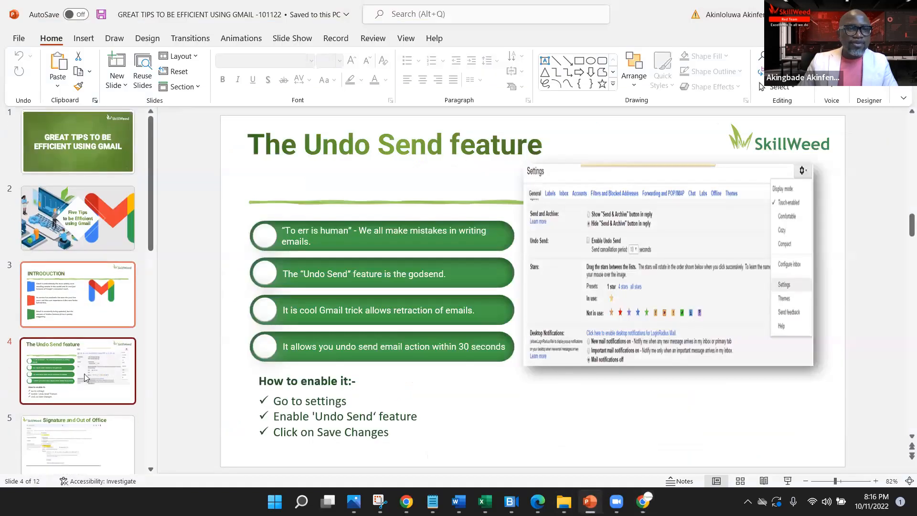
Step: Show slide 5 on signatures and out-of-office, then minimize PowerPoint back to Gmail
click(80, 387)
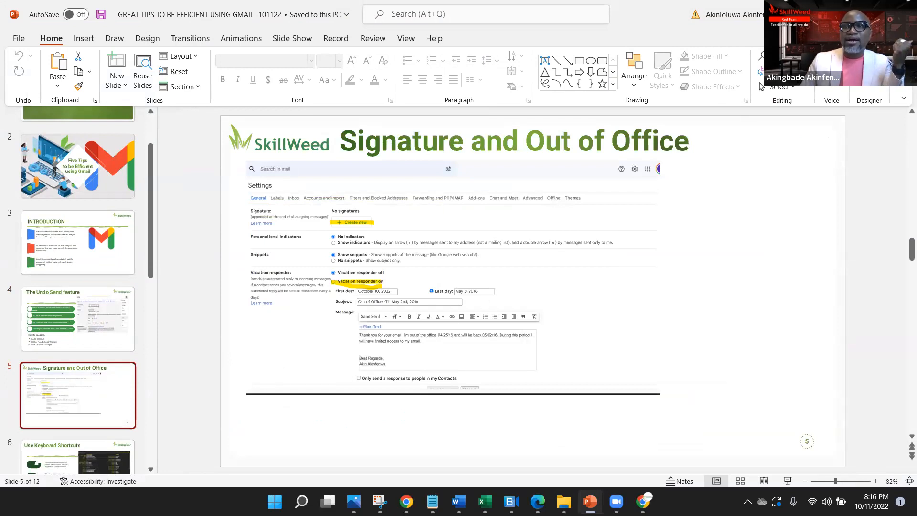
click(847, 14)
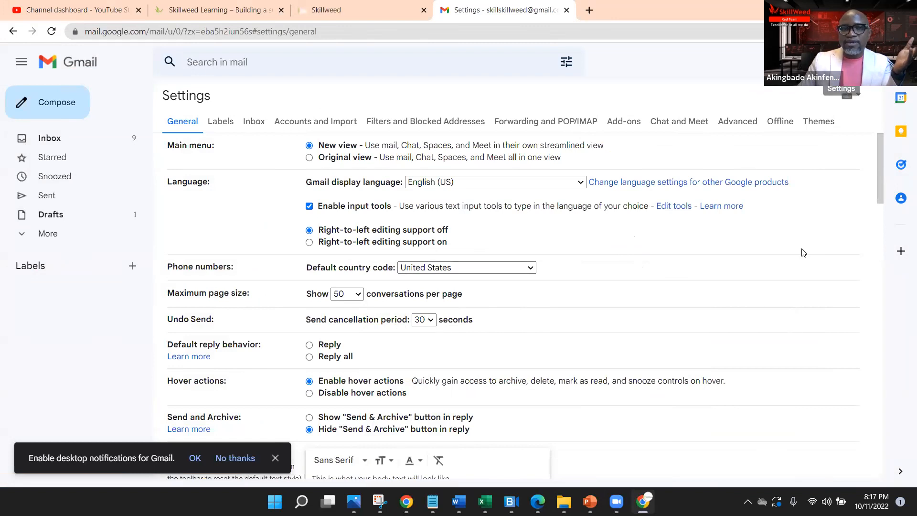
Step: Switch the vacation responder on with first day October 11 and last day October 12, 2022
scroll(791, 283, down, 15)
scroll(649, 378, down, 20)
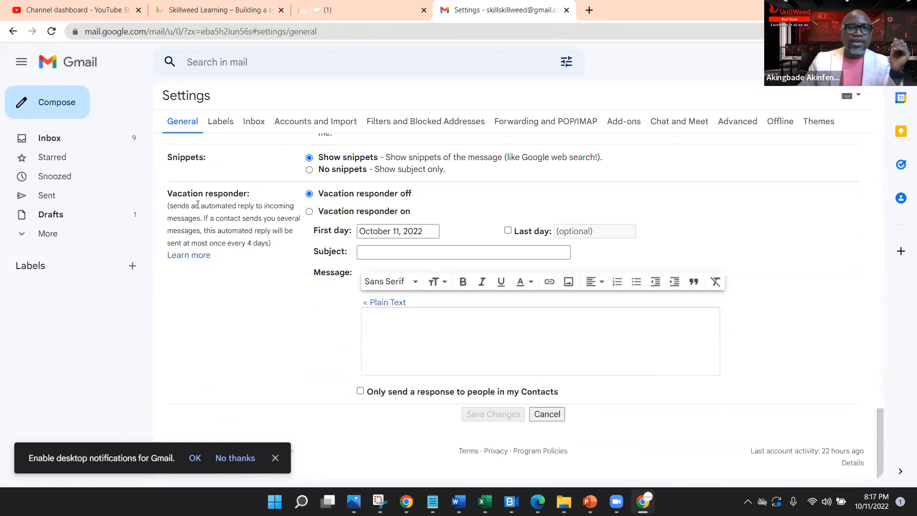
click(310, 212)
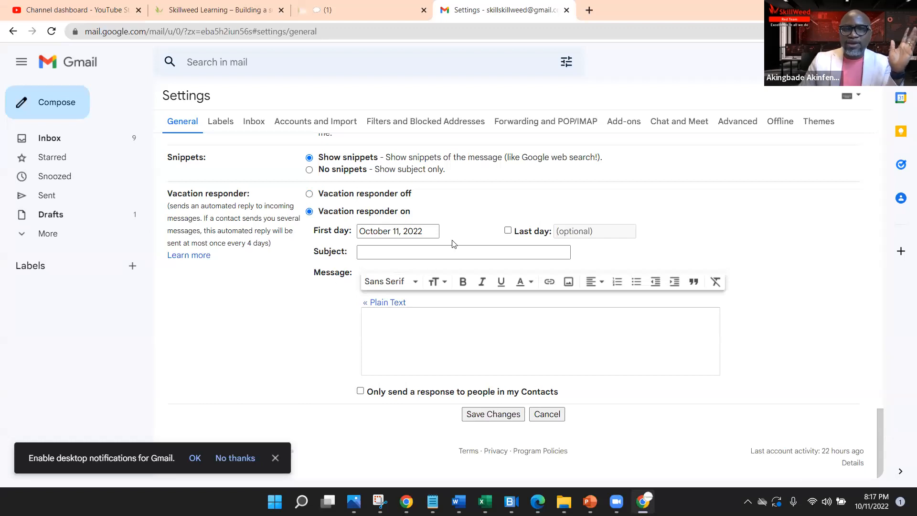
click(416, 232)
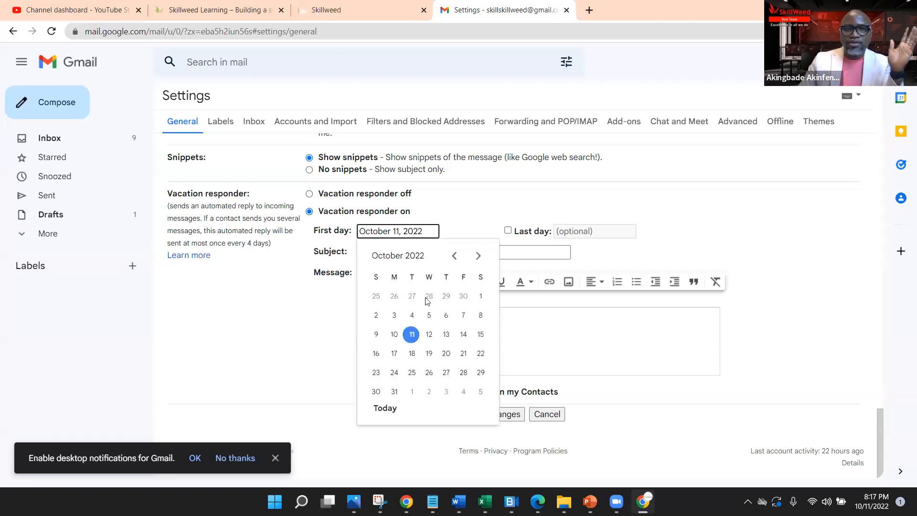
click(412, 335)
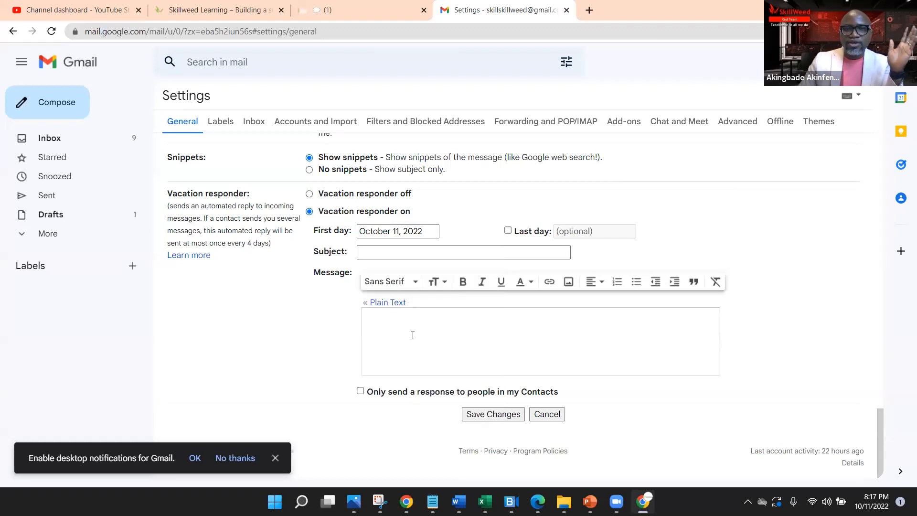
click(508, 231)
click(597, 236)
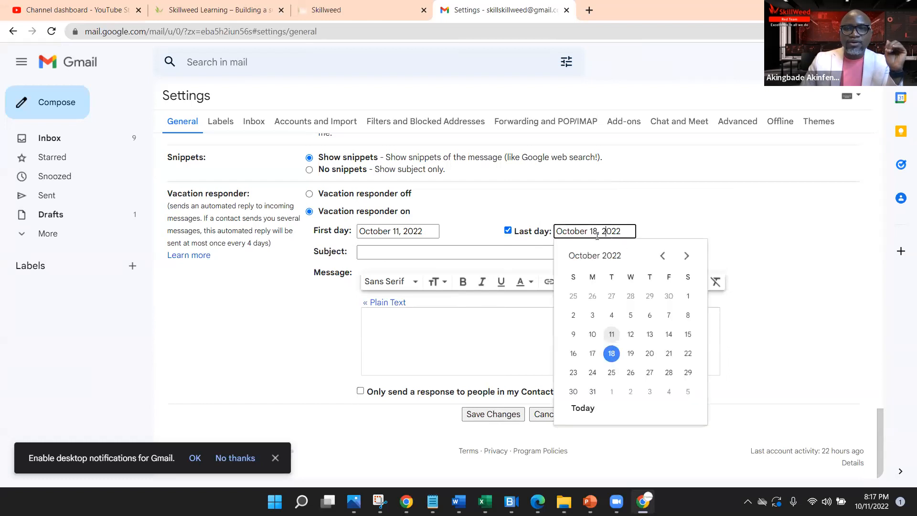
click(631, 335)
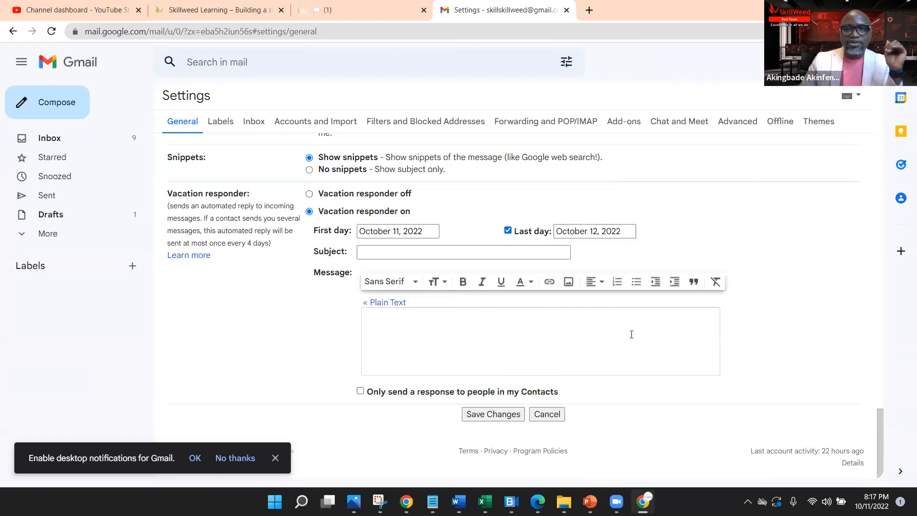
click(430, 251)
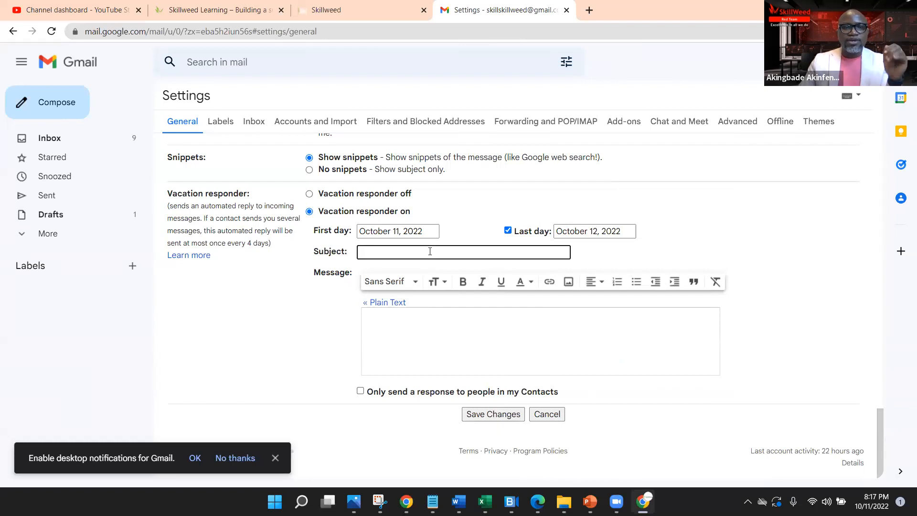
Step: Enter the subject 'Out of Office' and an away message through October 12 with an emergency cell number
text(Out of Office)
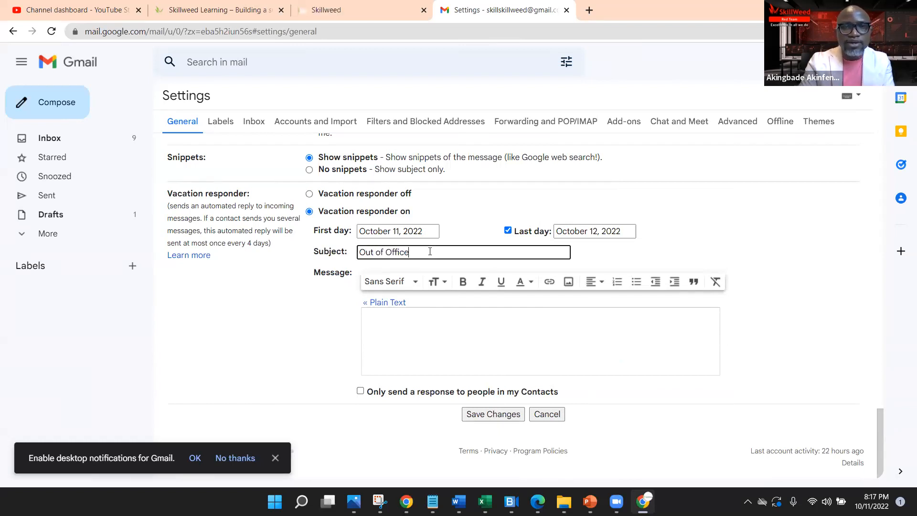
click(403, 332)
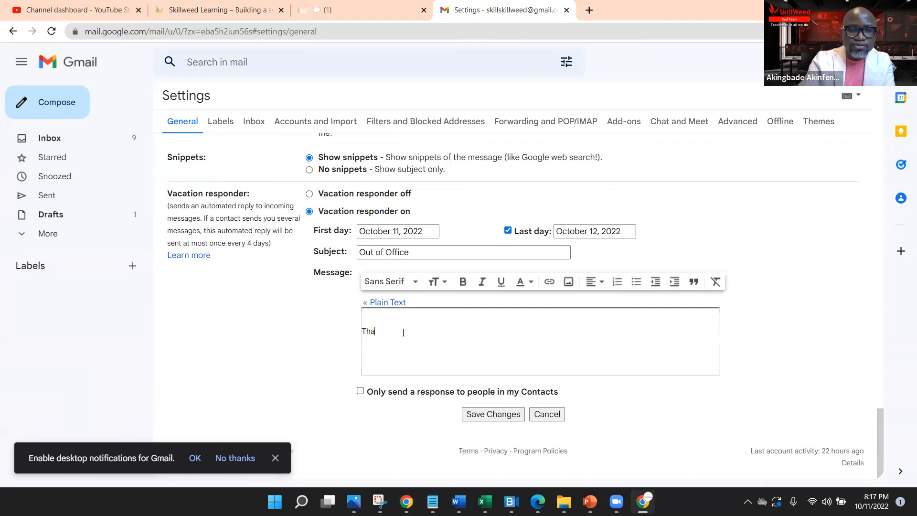
text(Thank you forr)
key(BackSpace)
text(reaching out to me)
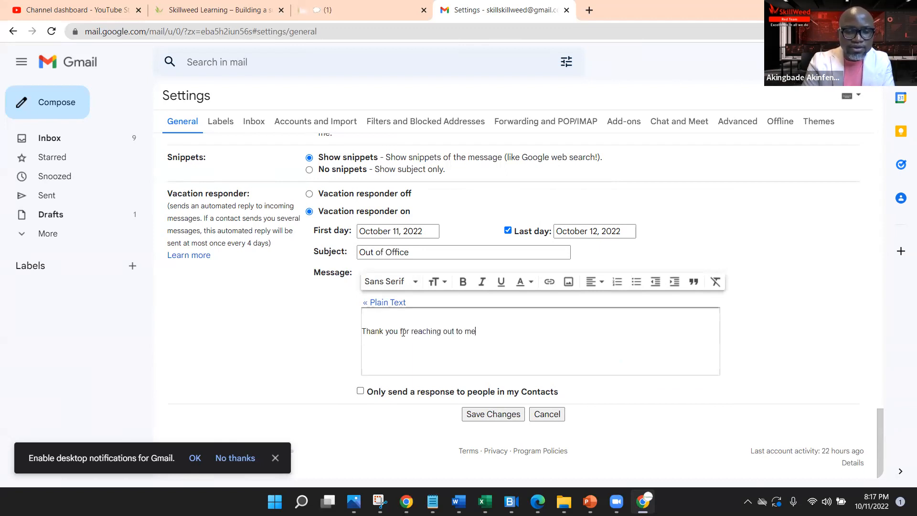
text(. I will be out of the office through October 12)
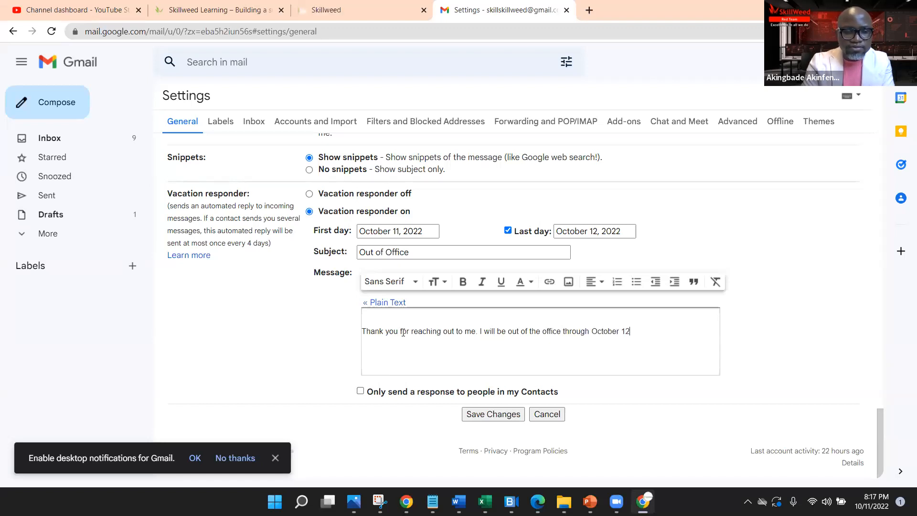
text(. If it)
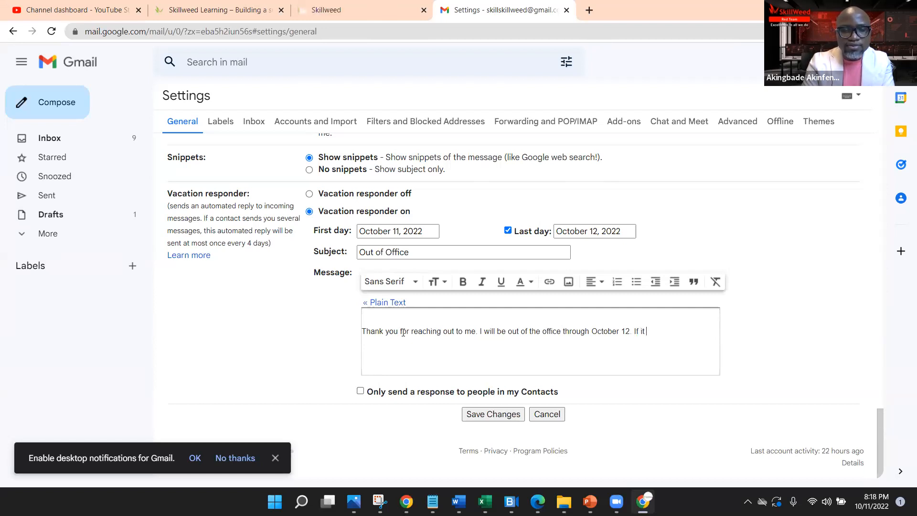
text(emergency please call my cell phone at )
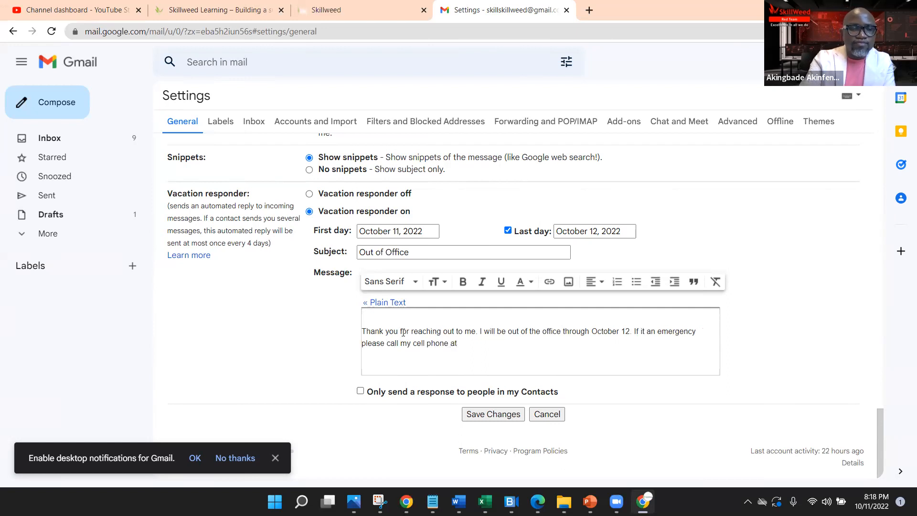
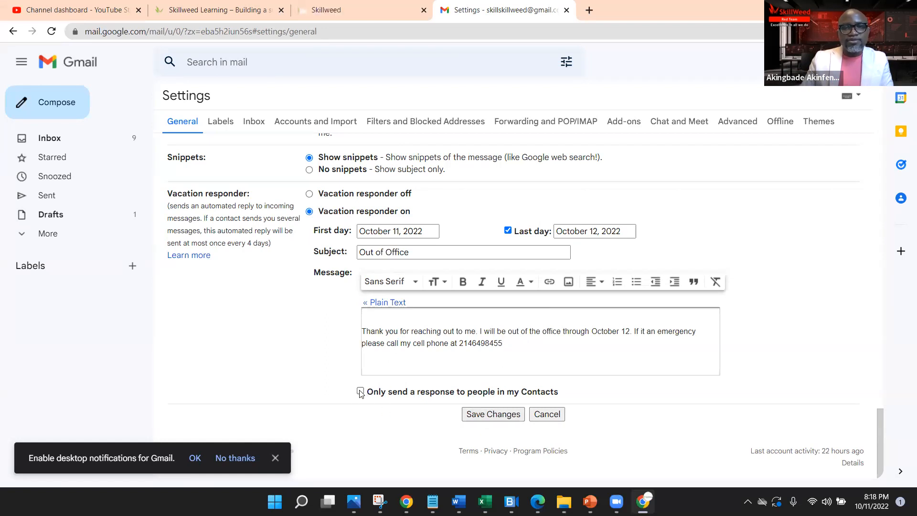
Step: Save the vacation responder, then reopen all settings and scroll to the Signature section
click(508, 416)
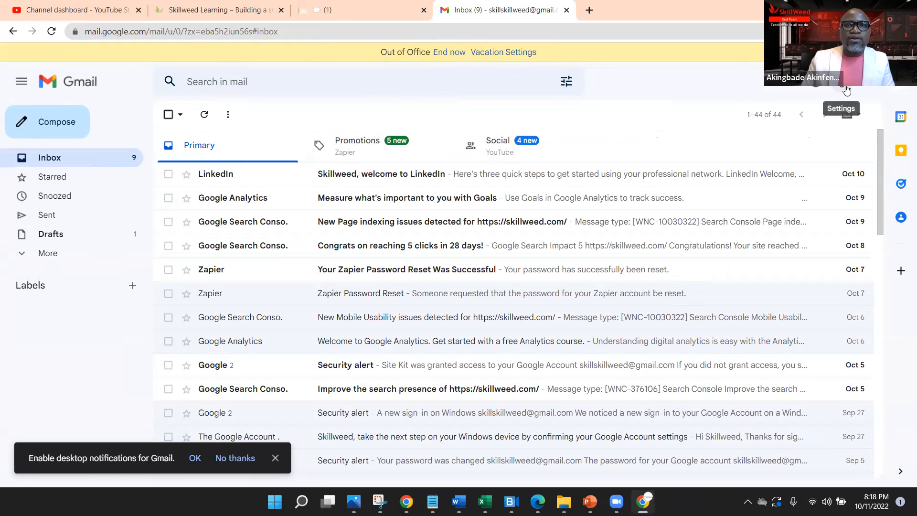
click(847, 89)
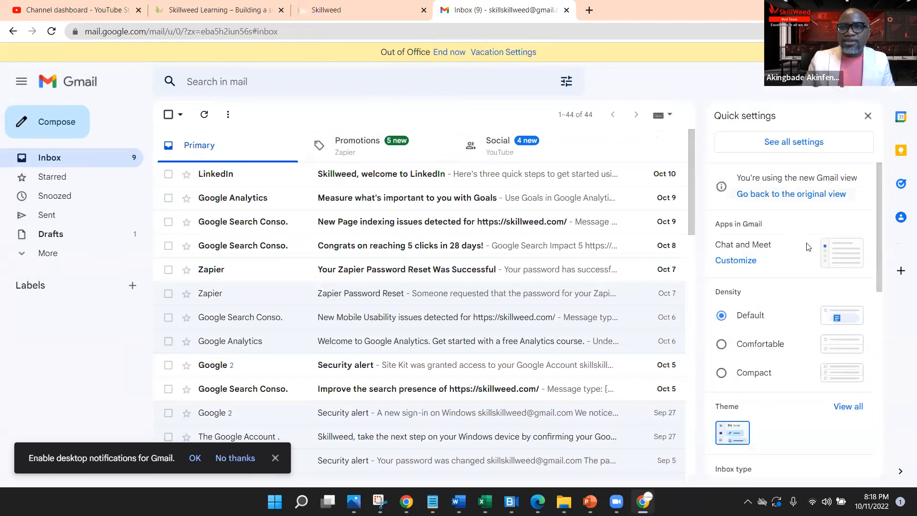
click(808, 146)
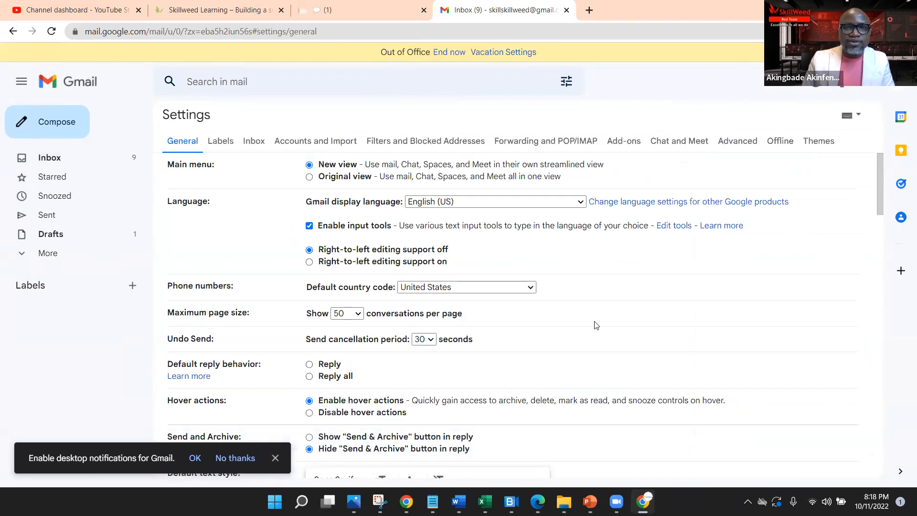
scroll(596, 325, down, 3)
scroll(688, 311, down, 7)
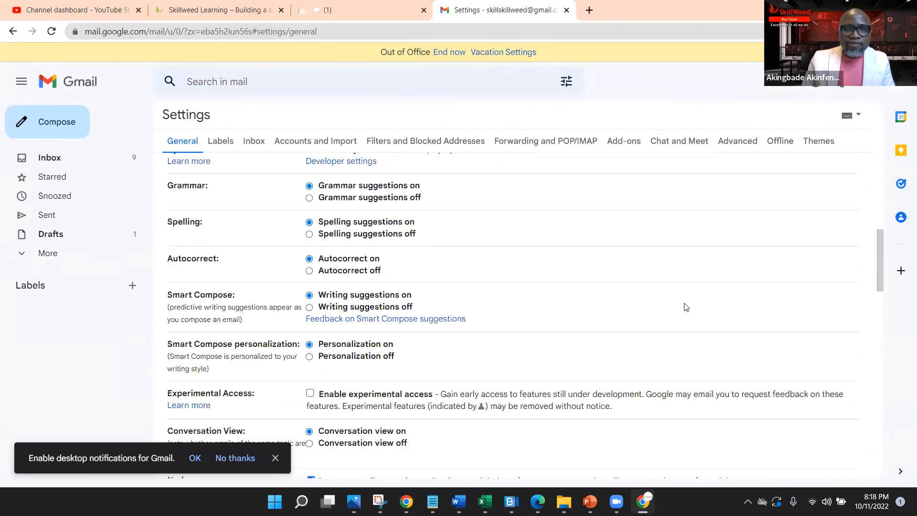
scroll(687, 307, down, 10)
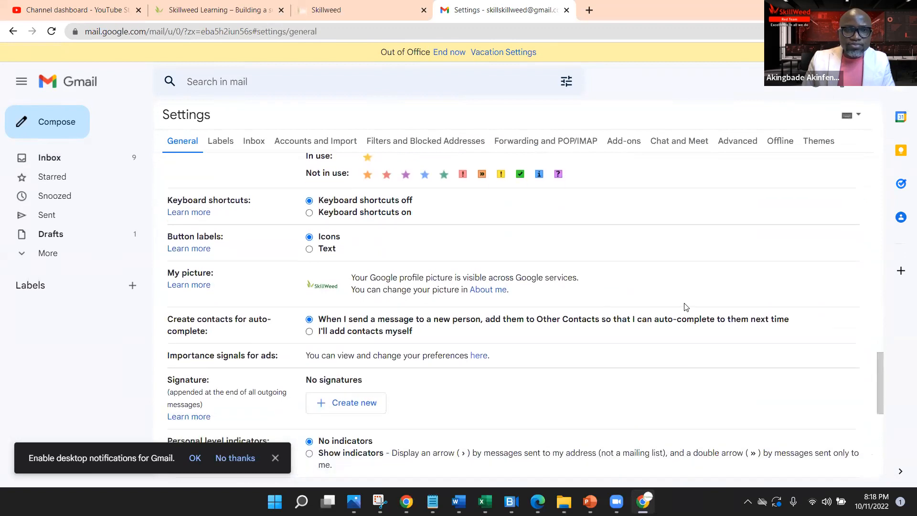
scroll(686, 307, down, 5)
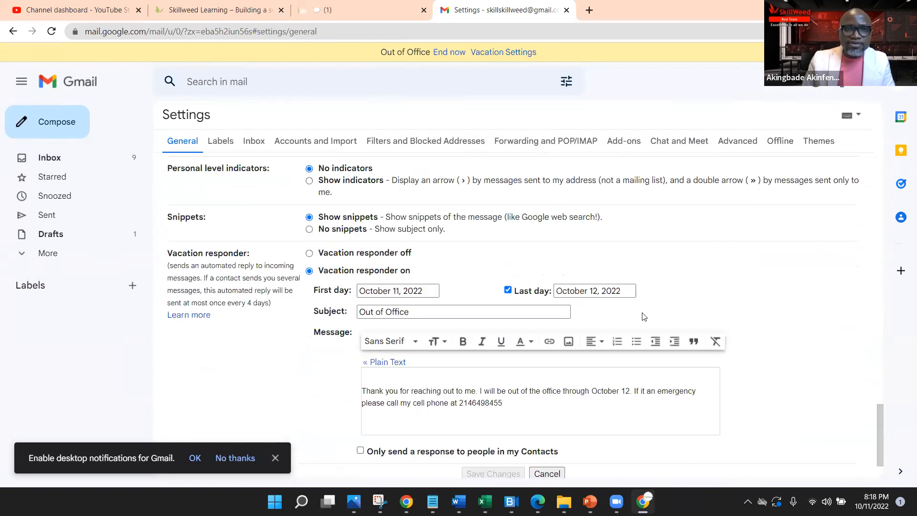
scroll(644, 317, up, 3)
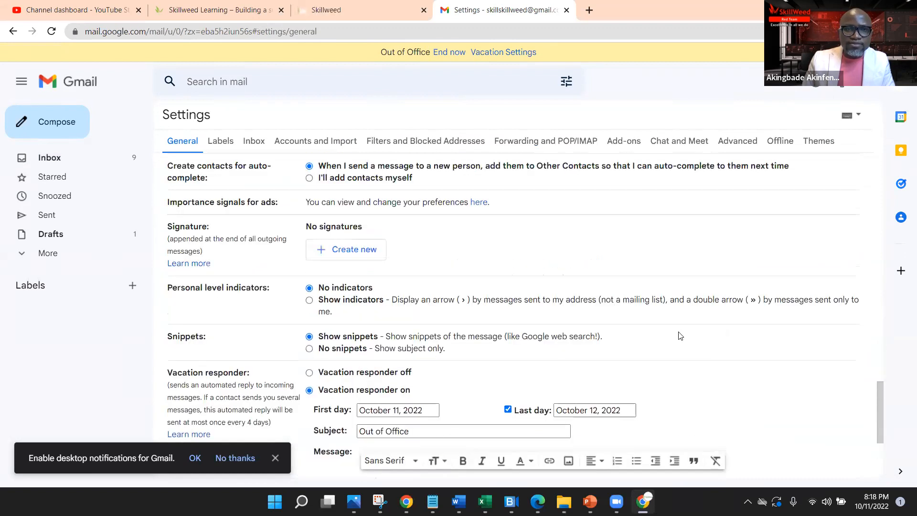
Step: Create a new, empty signature named with the account holder's full name
click(348, 251)
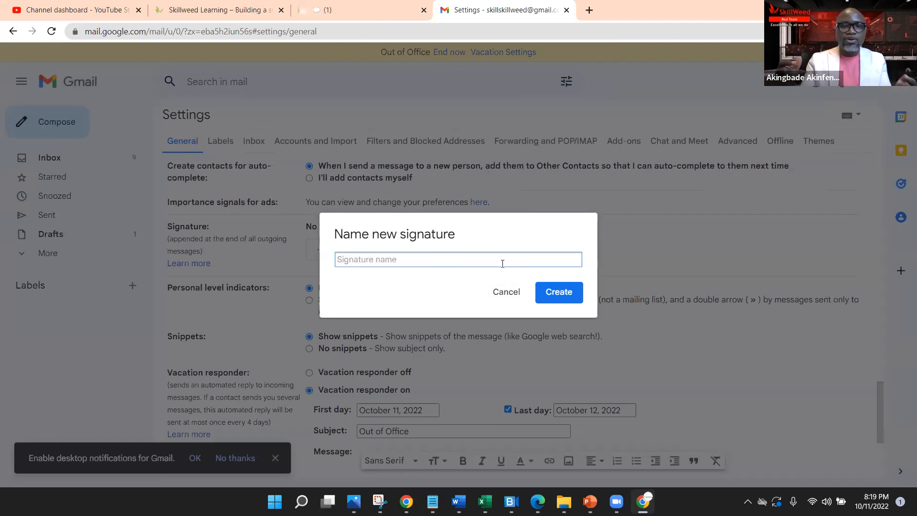
text(Akin )
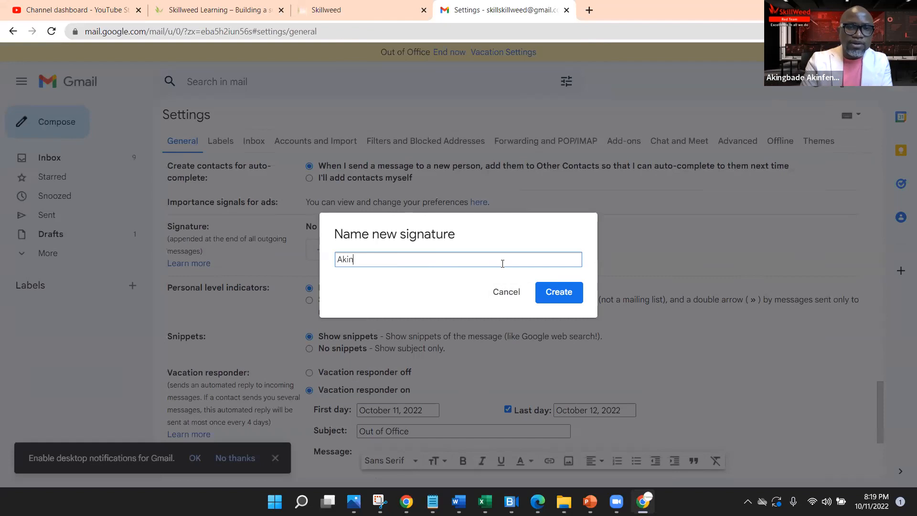
text(Akinfenw)
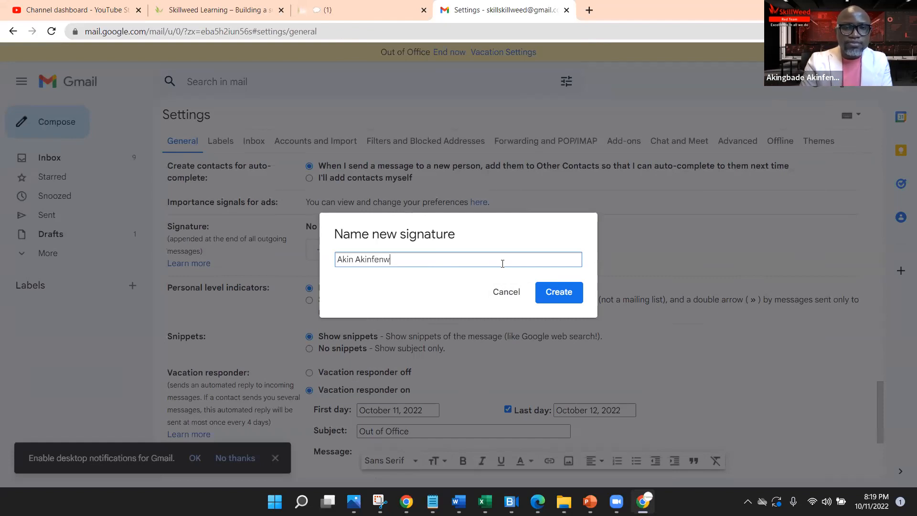
text(a)
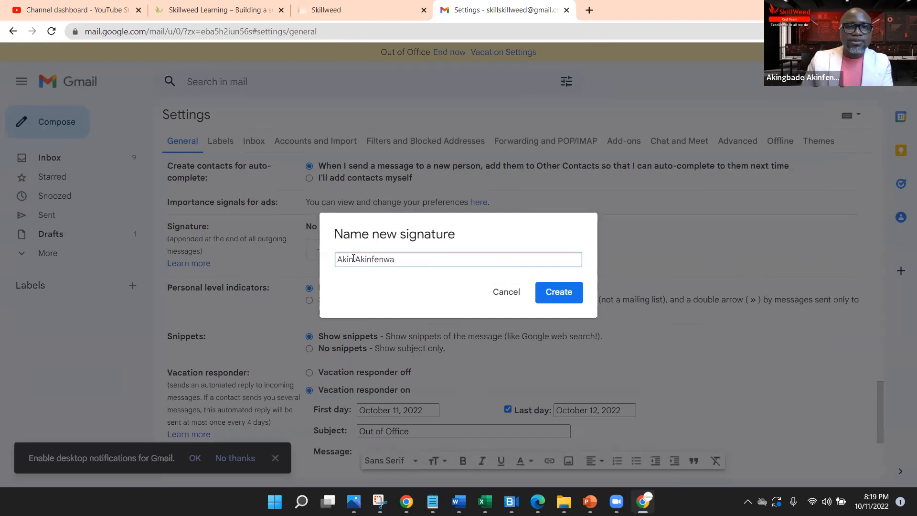
text(gbade)
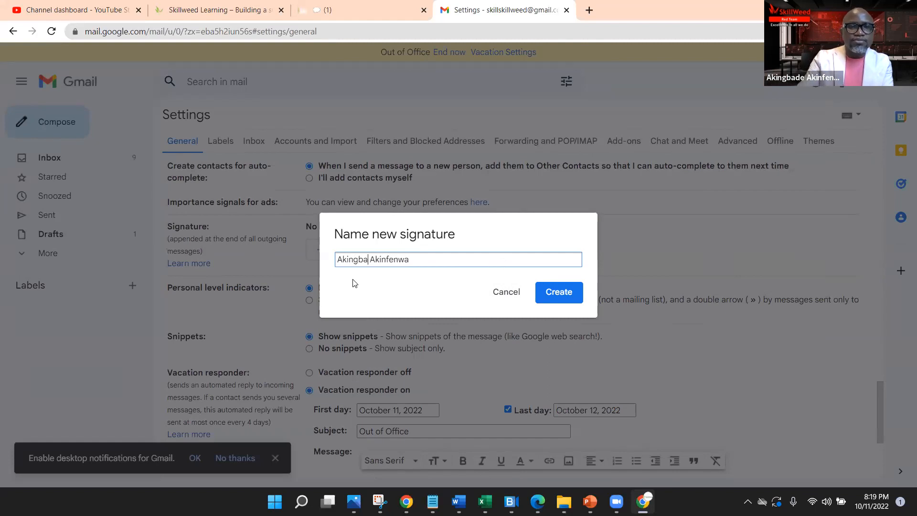
click(562, 293)
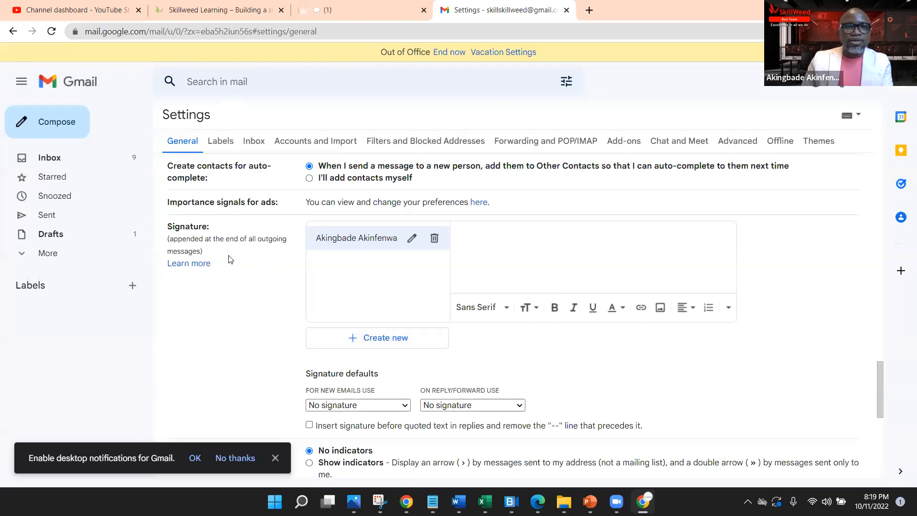
Step: Close a stray compose window and cancel out of settings, discarding the new signature
click(68, 127)
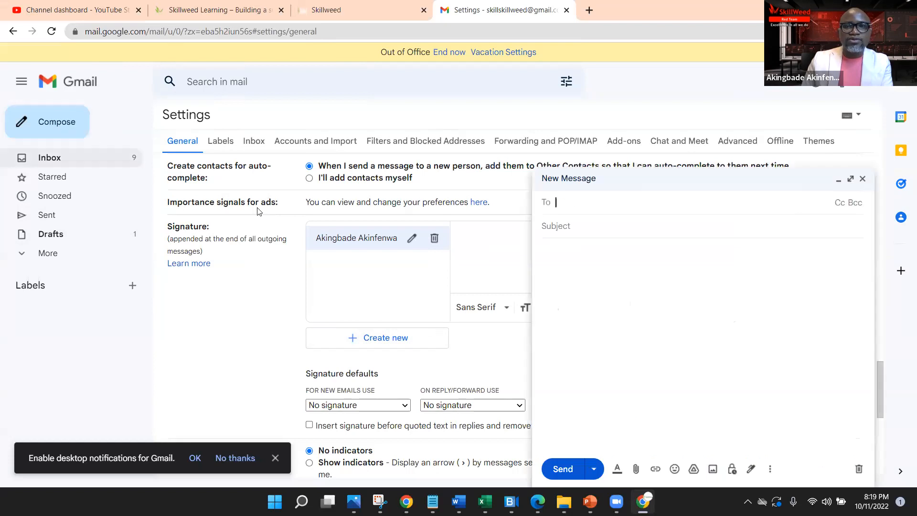
click(863, 179)
scroll(704, 323, down, 5)
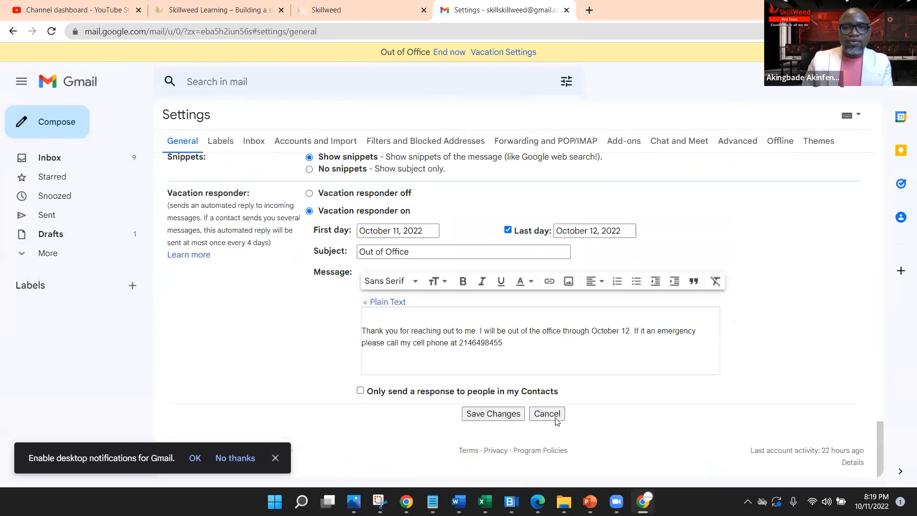
click(494, 414)
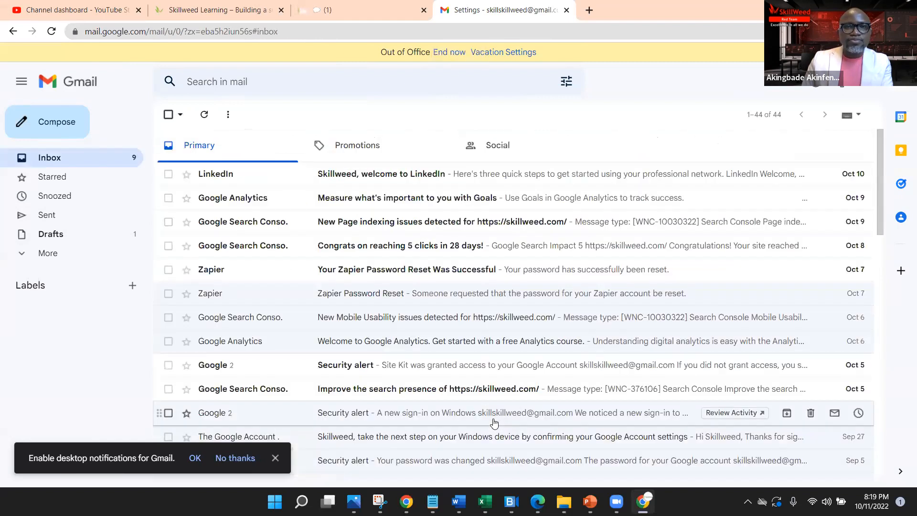
Step: Open a blank new message to check for a signature, then close it as a draft
click(56, 122)
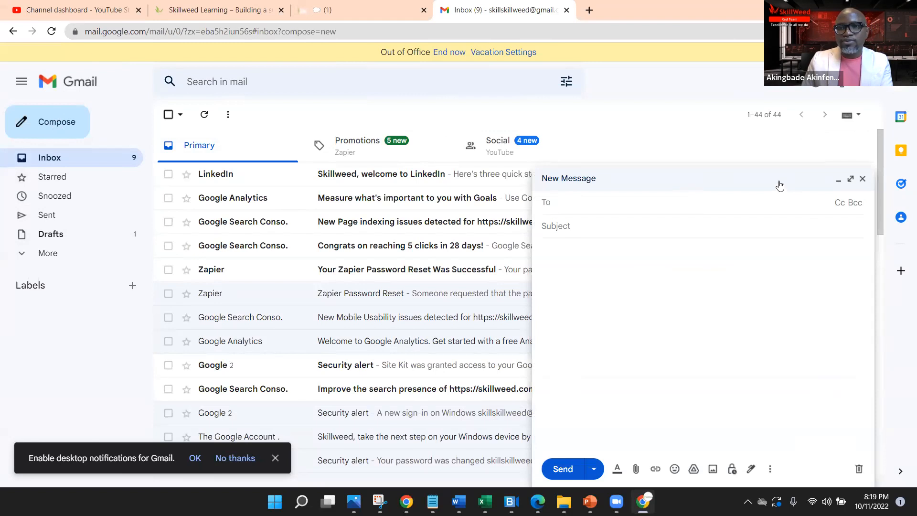
click(660, 290)
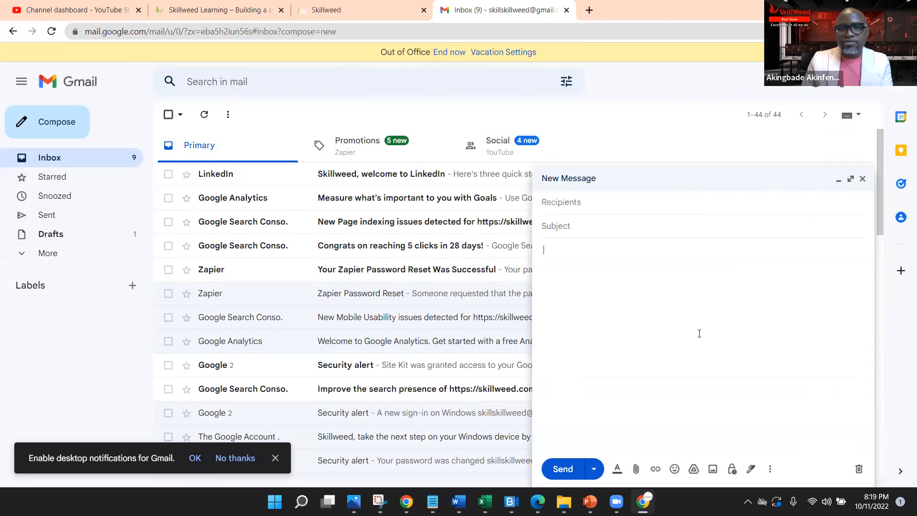
click(863, 178)
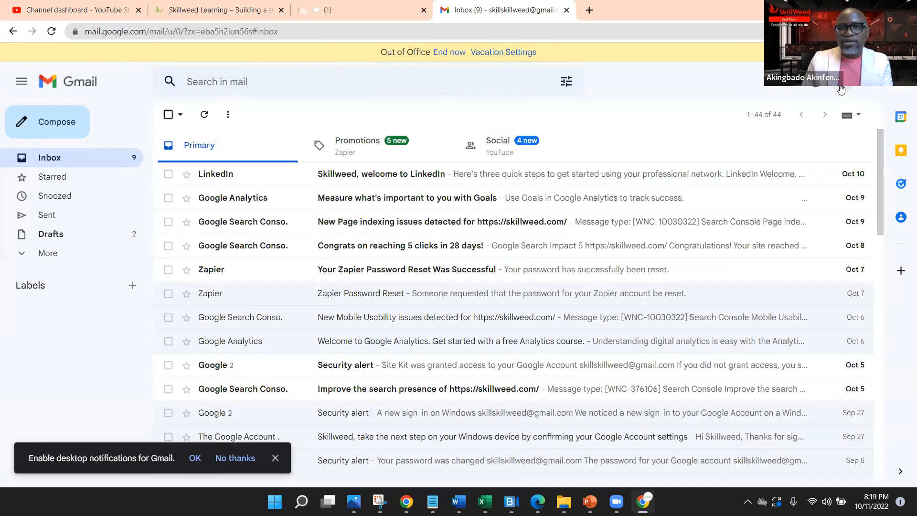
click(840, 90)
Step: Create another signature named with the owner's name followed by 'Skillweed'
click(794, 142)
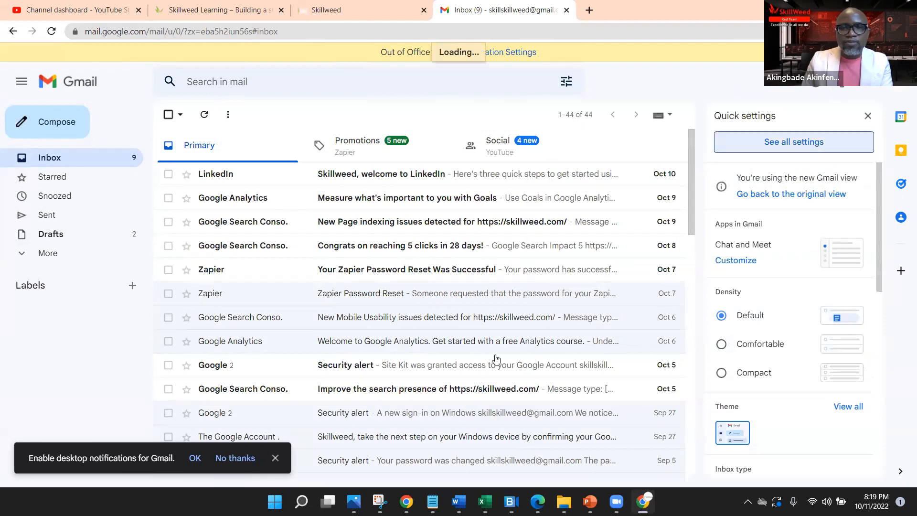
scroll(521, 340, down, 12)
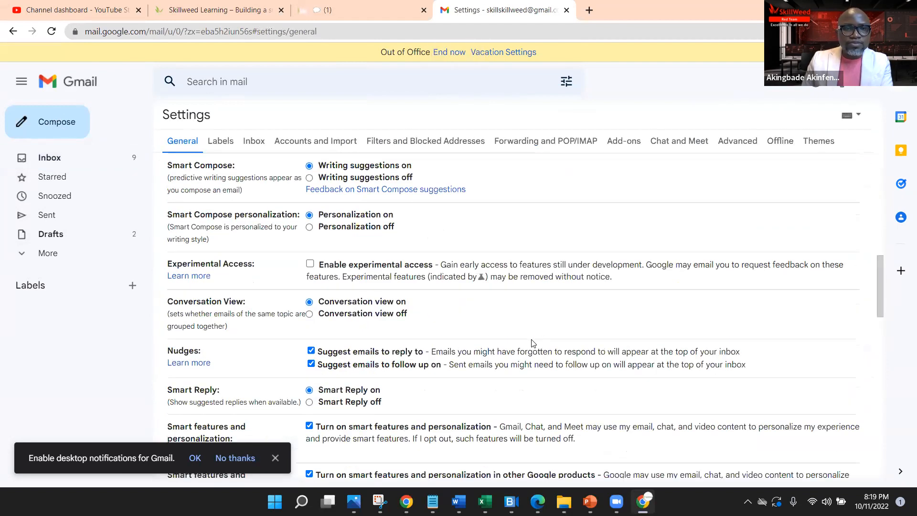
scroll(534, 345, down, 10)
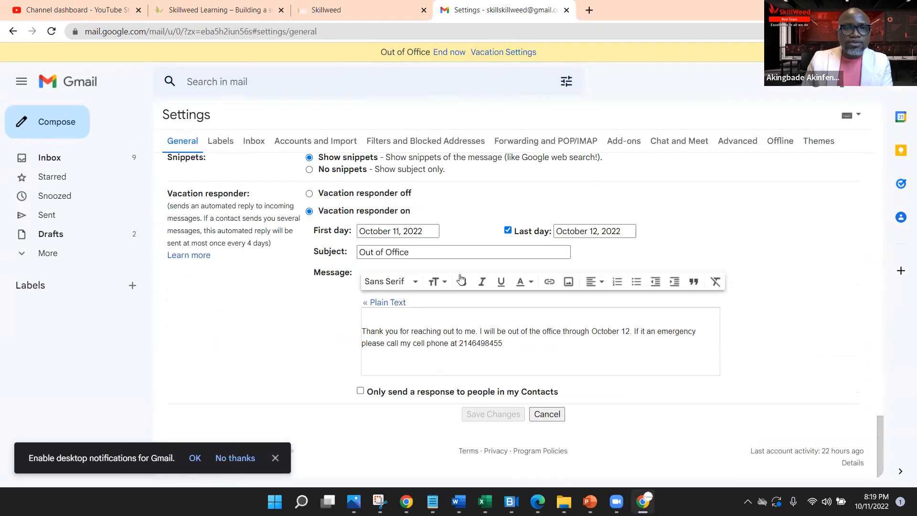
scroll(499, 374, up, 8)
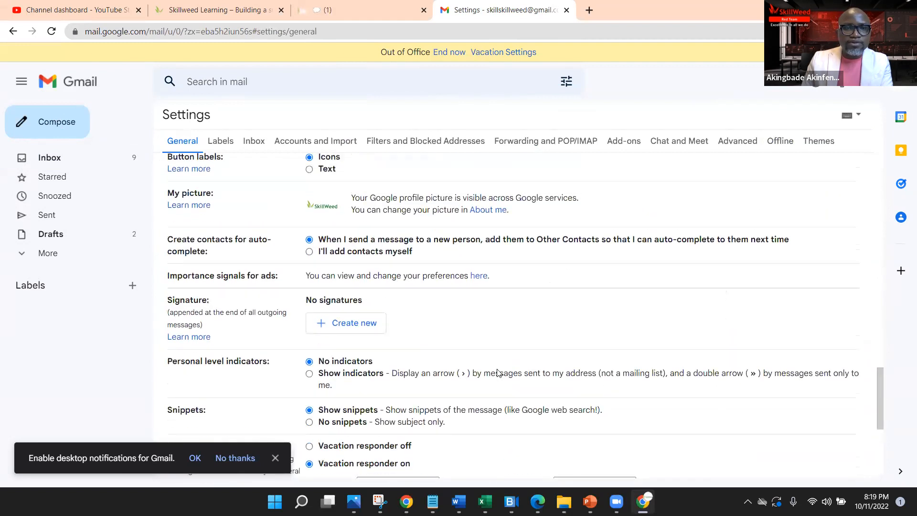
scroll(498, 374, down, 3)
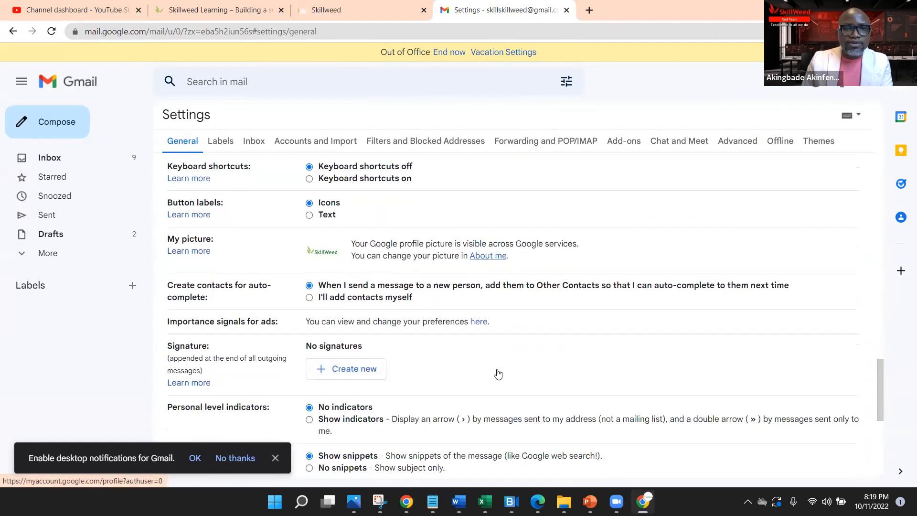
click(354, 371)
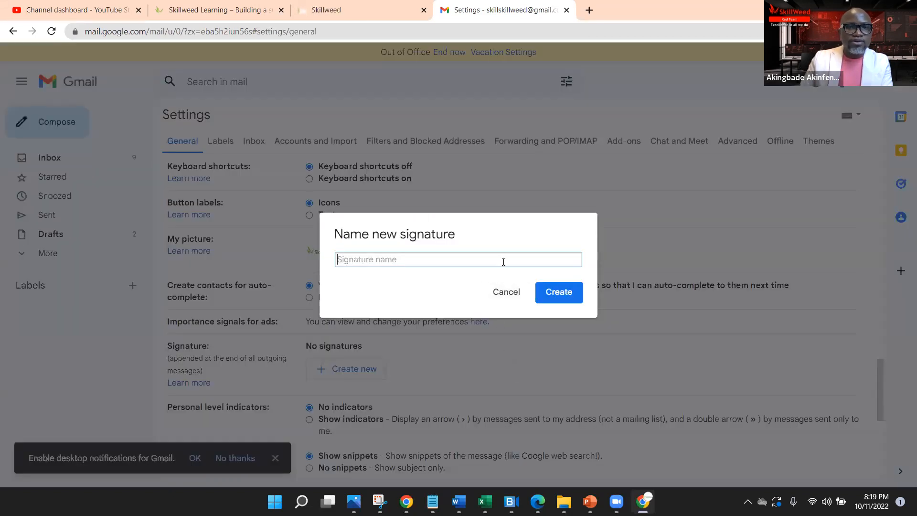
text(Akin Akinfenwa, Skillweed)
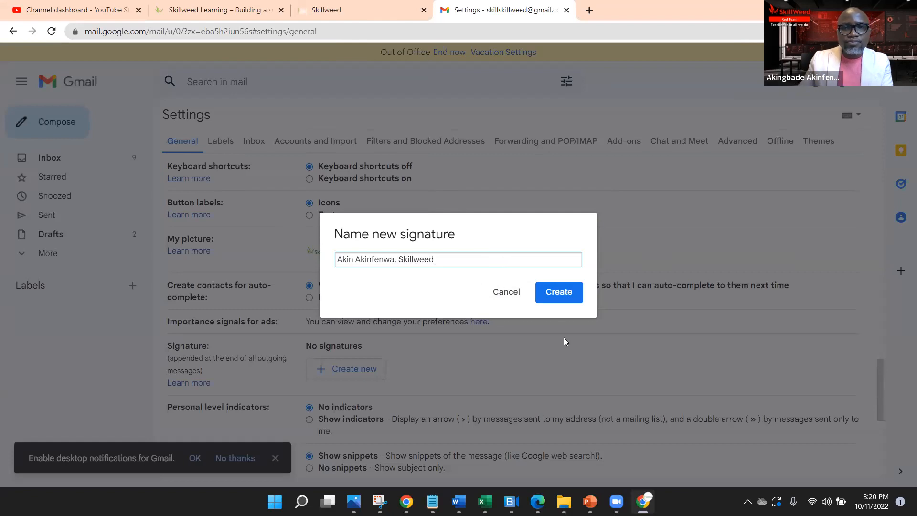
click(555, 294)
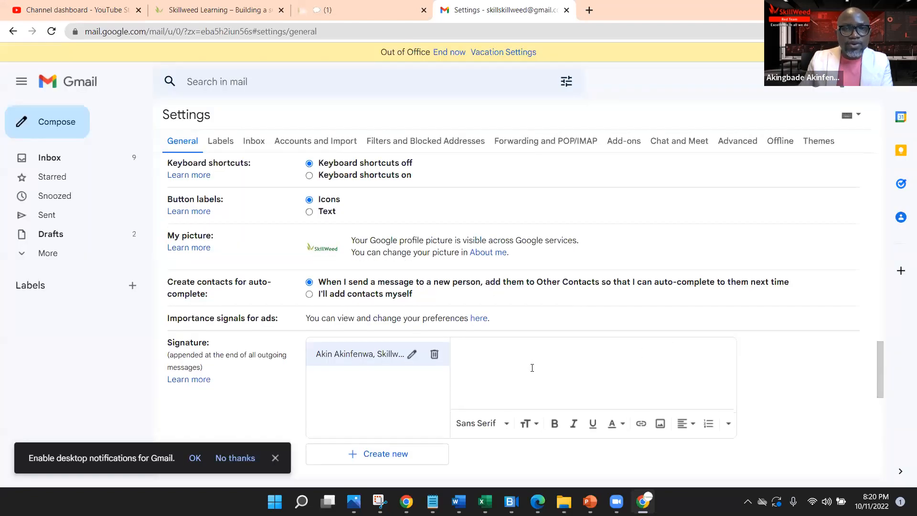
Step: Place the signature above quoted text and make it the default for new emails and replies
scroll(530, 368, down, 2)
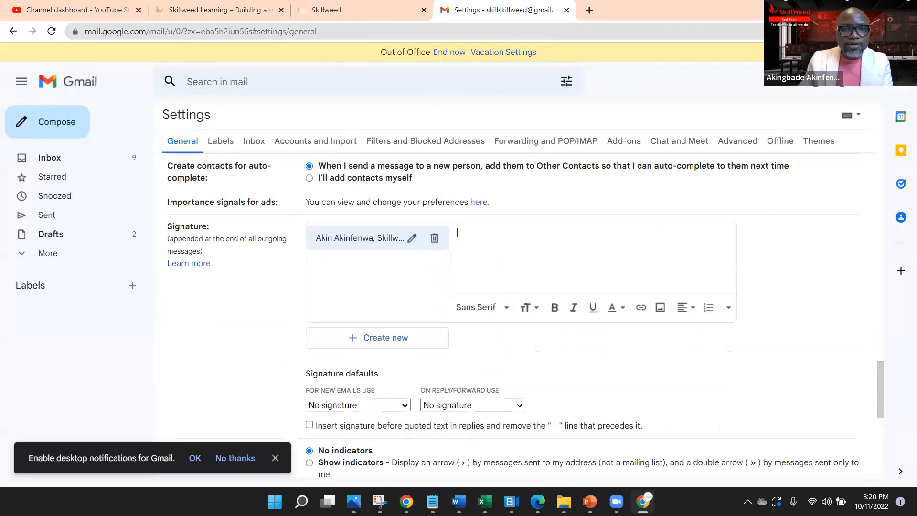
scroll(466, 352, down, 1)
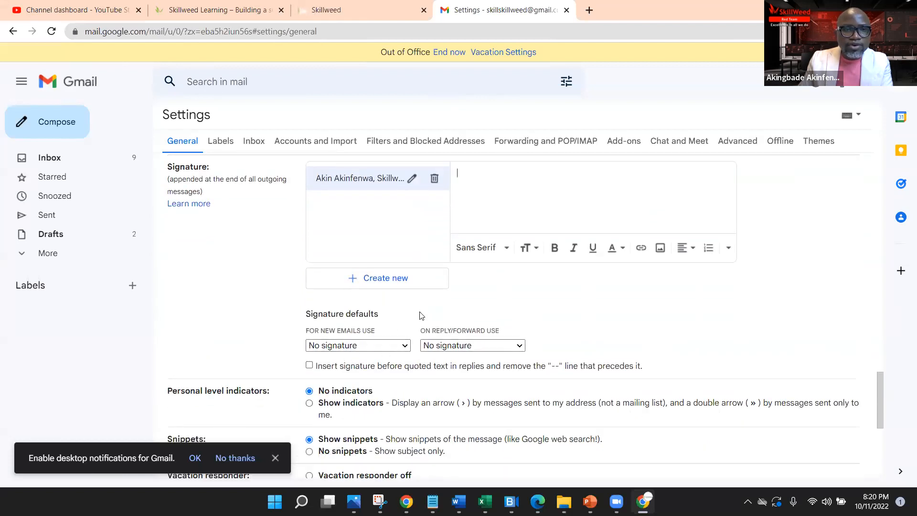
scroll(421, 315, down, 2)
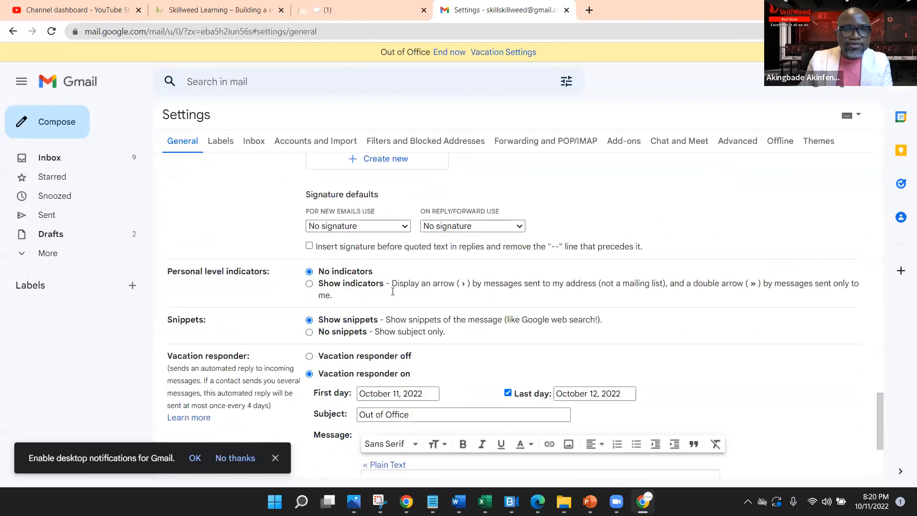
click(309, 247)
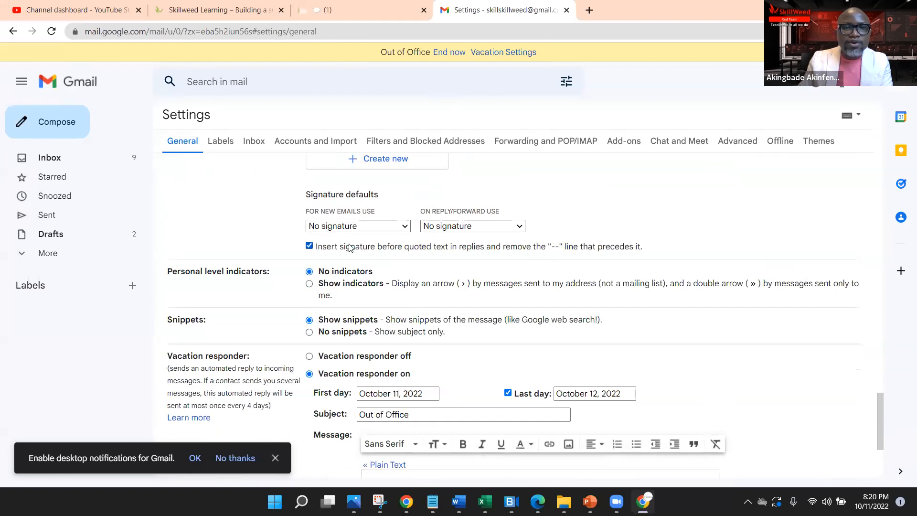
click(397, 229)
click(389, 249)
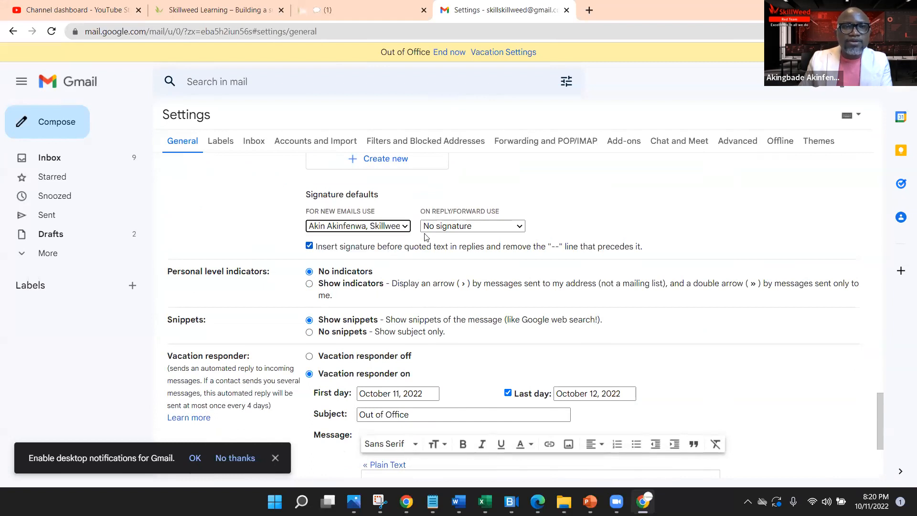
click(482, 227)
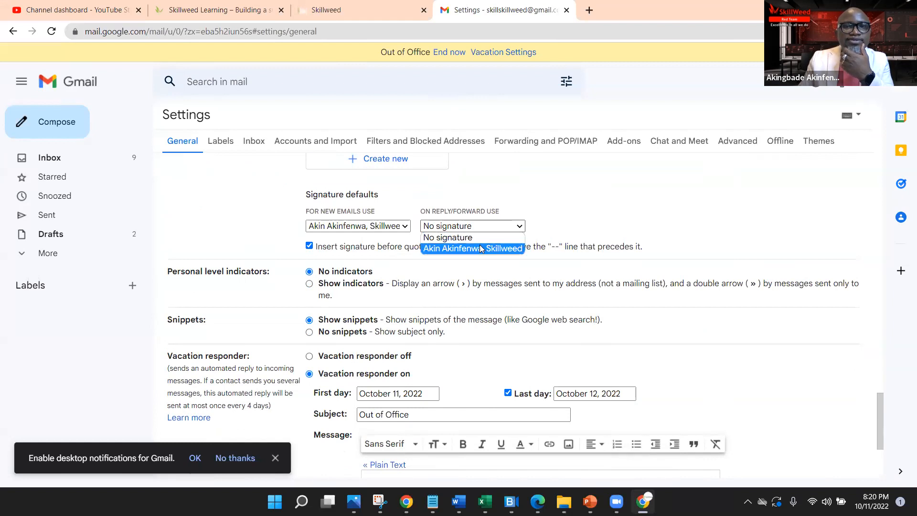
click(473, 248)
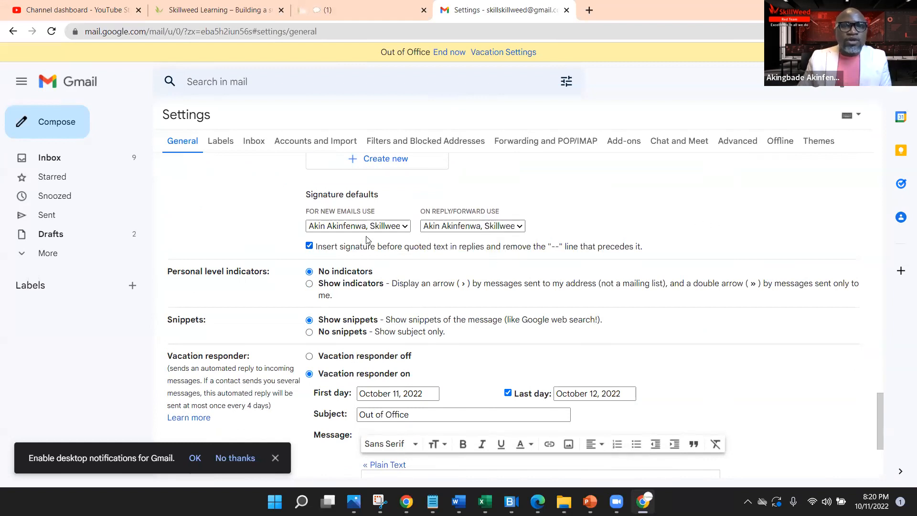
Step: Save the updated signature settings
scroll(469, 234, up, 2)
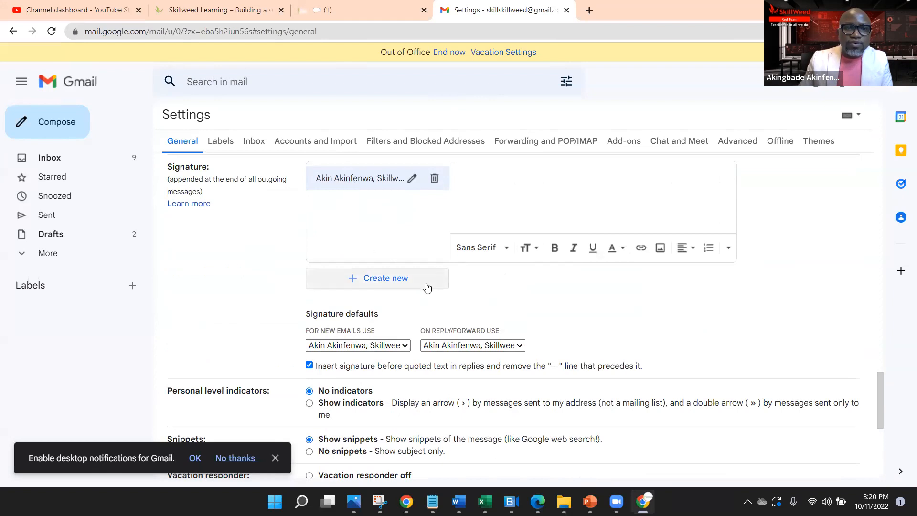
scroll(422, 285, down, 1)
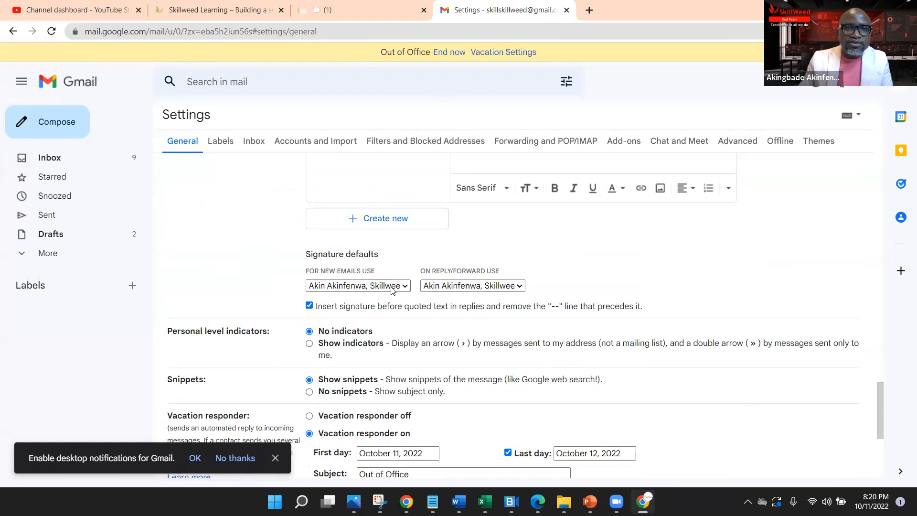
scroll(635, 293, down, 5)
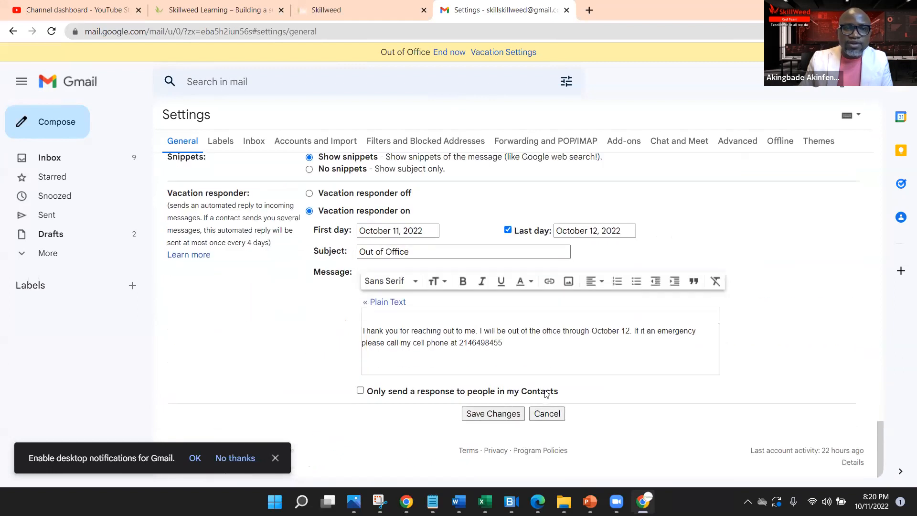
click(502, 414)
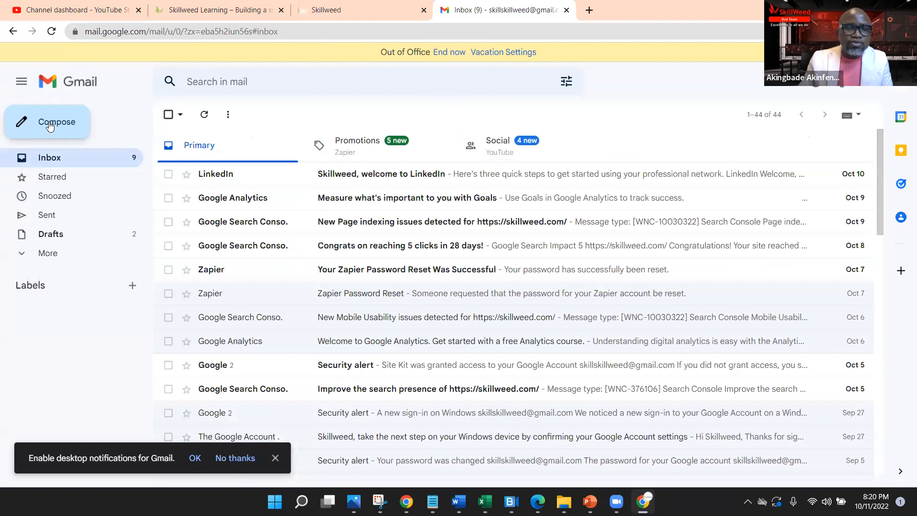
Step: Check a new full-screen message, dismiss its tip and notification prompts, close it, and open quick settings
click(21, 122)
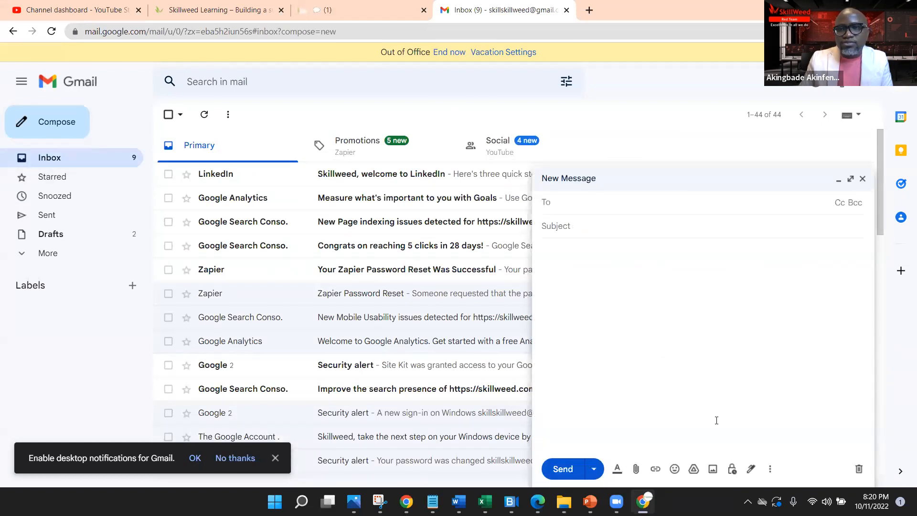
click(850, 179)
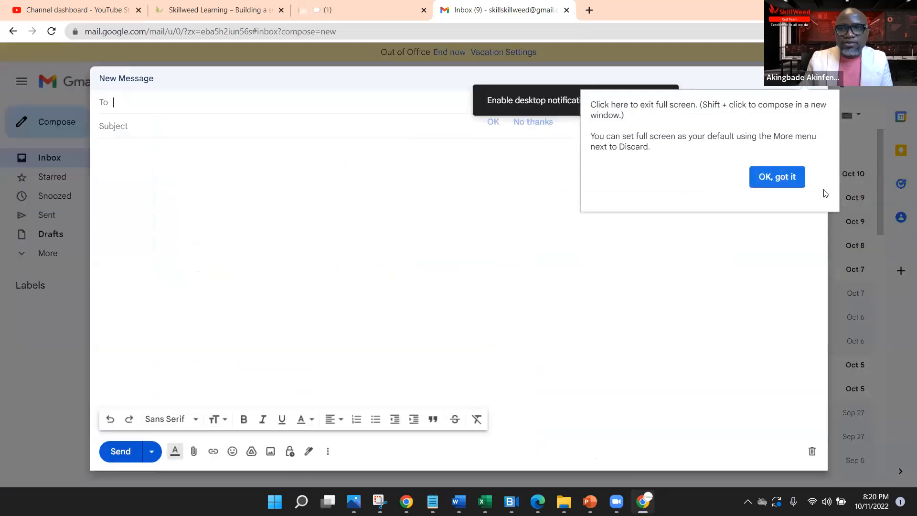
click(778, 178)
click(493, 121)
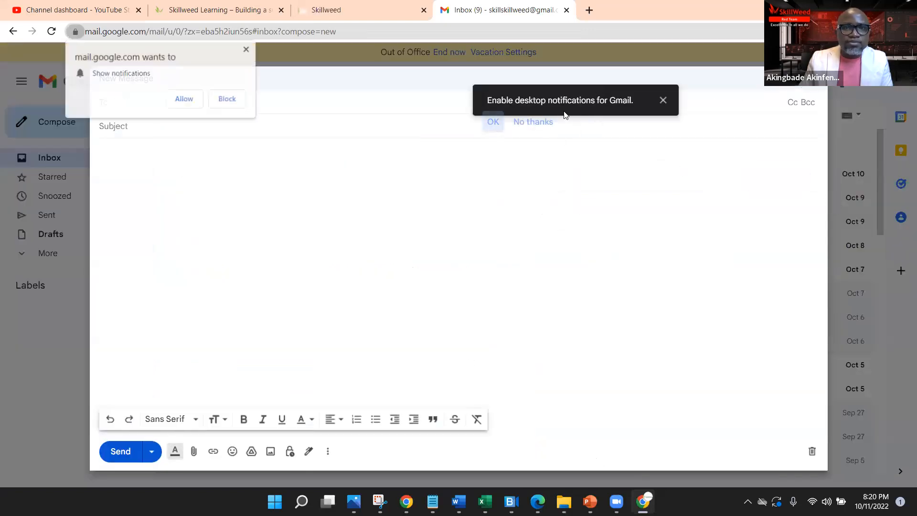
click(246, 50)
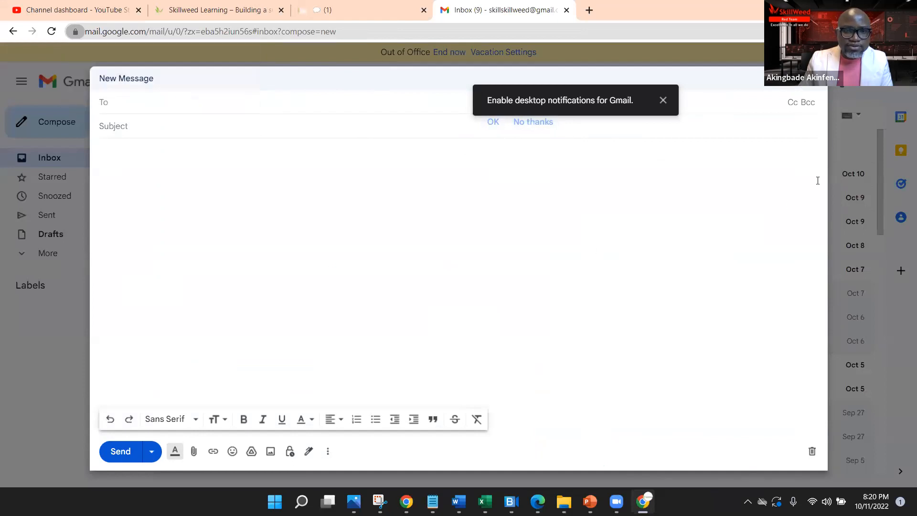
click(812, 87)
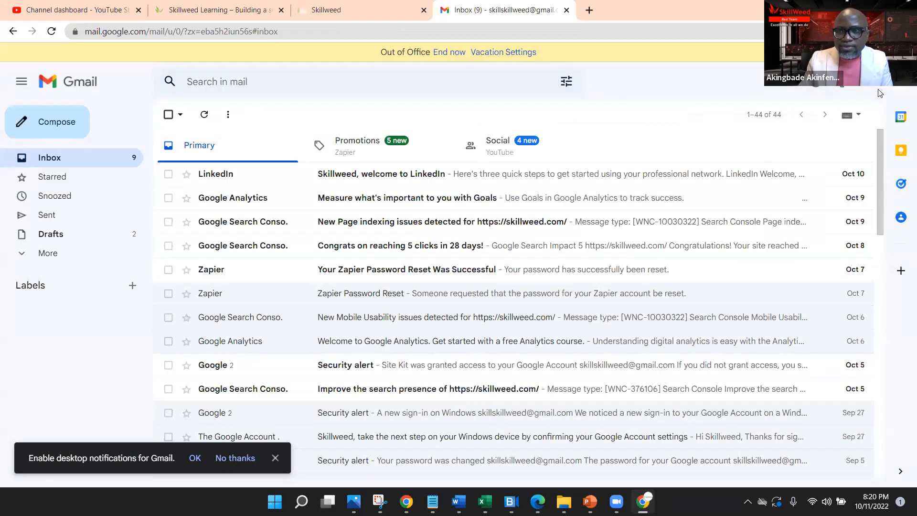
click(841, 86)
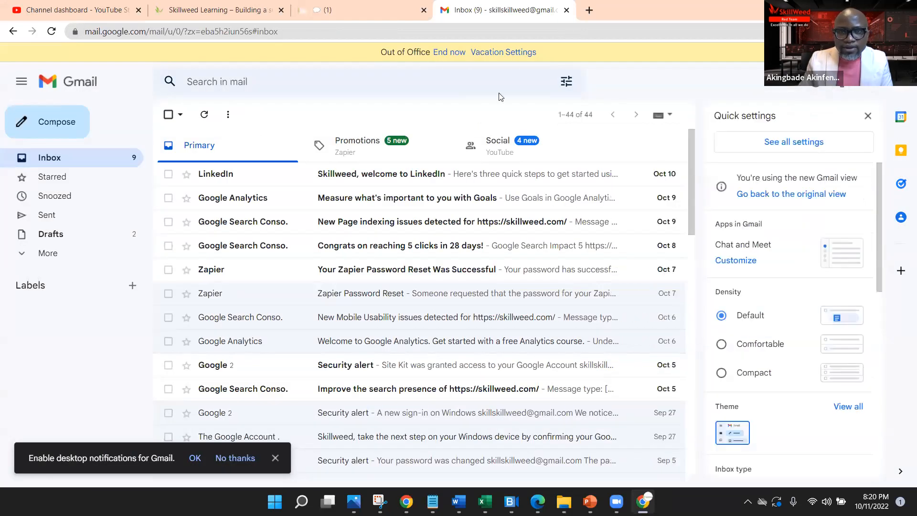
Step: From the full settings page, create a new signature named with the owner's full name
click(794, 145)
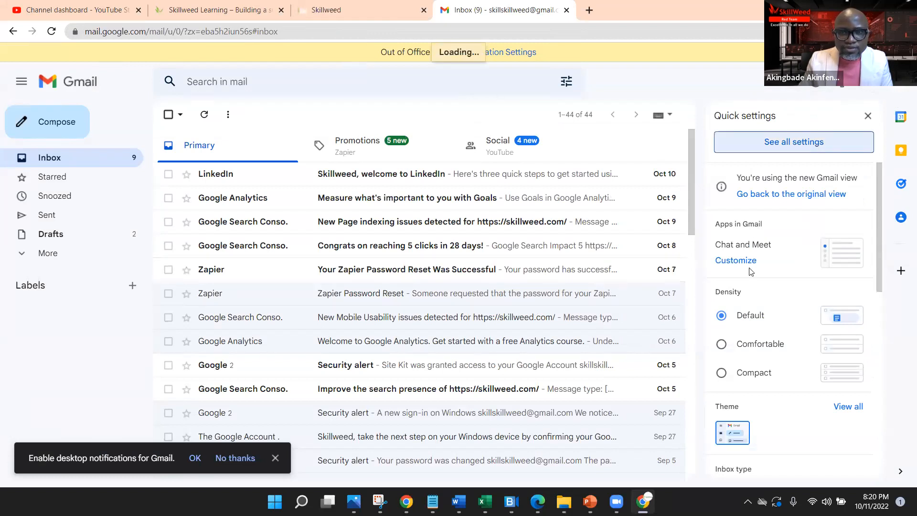
scroll(512, 371, down, 9)
scroll(511, 370, down, 15)
scroll(511, 369, up, 1)
scroll(484, 352, down, 1)
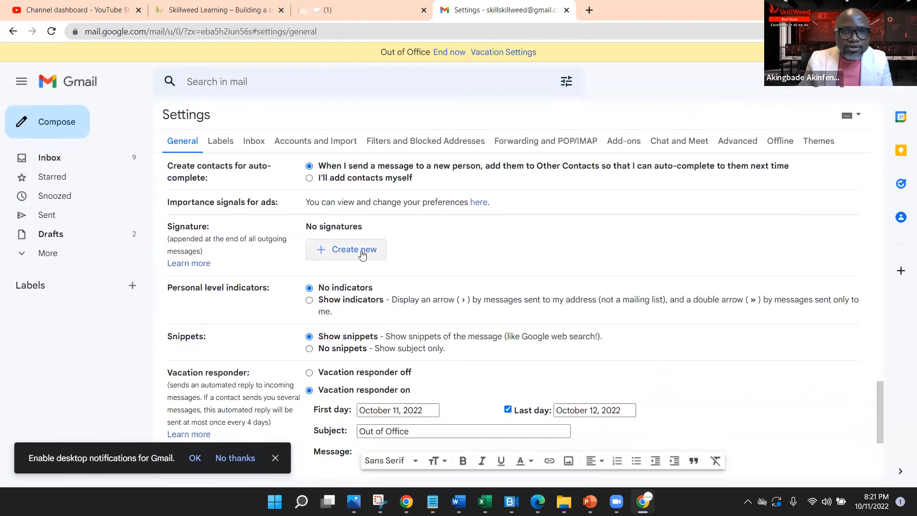
click(362, 255)
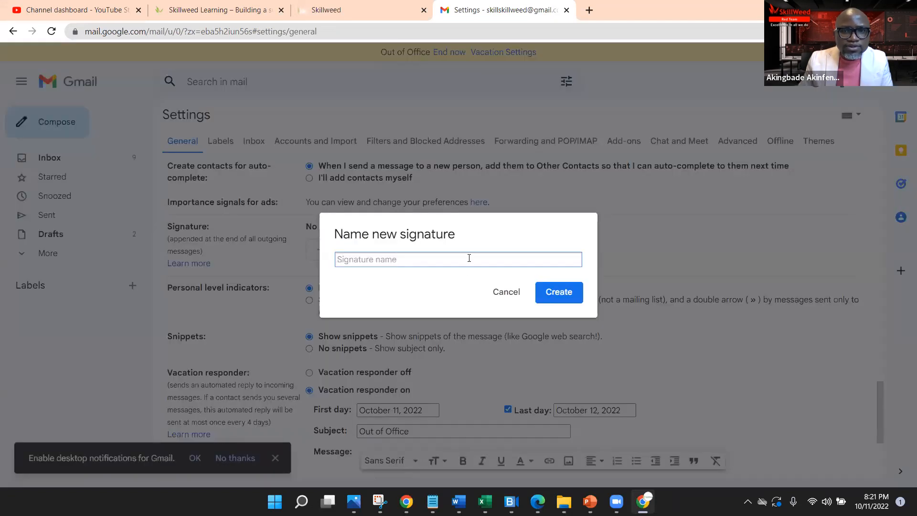
text(Akin A)
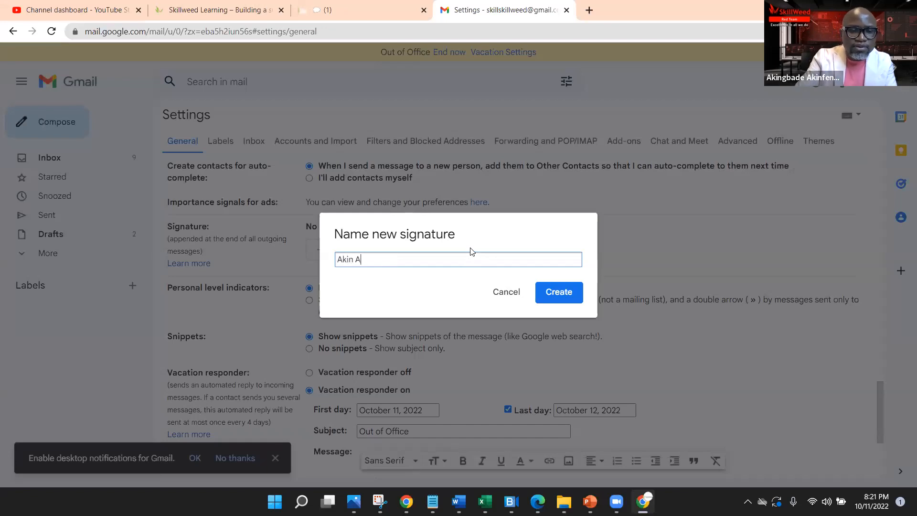
text(kinfenwa)
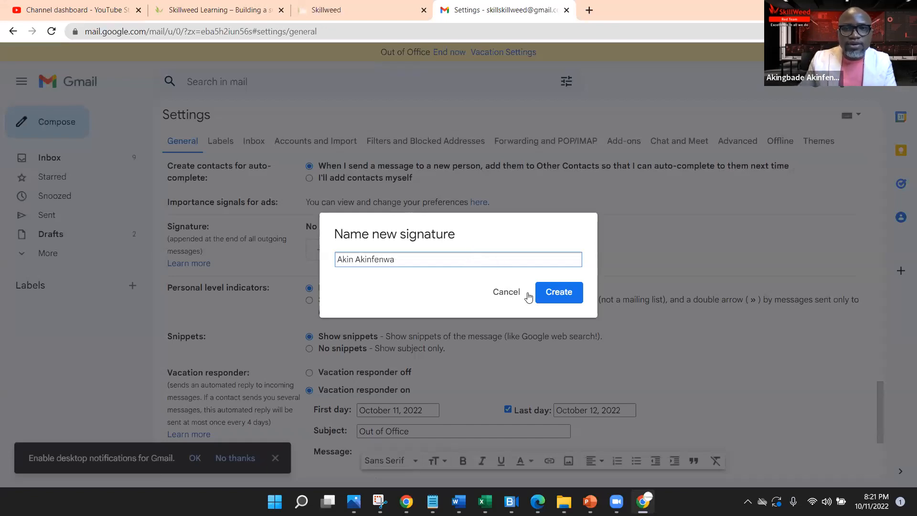
click(547, 295)
Step: Untick 'Insert signature before quoted text' and choose the new signature for new emails and replies
scroll(525, 310, down, 3)
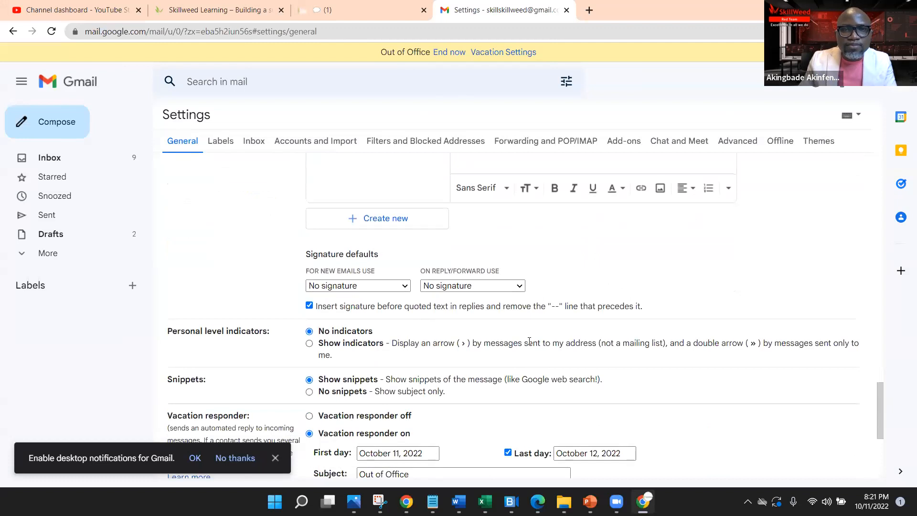
scroll(468, 233, up, 1)
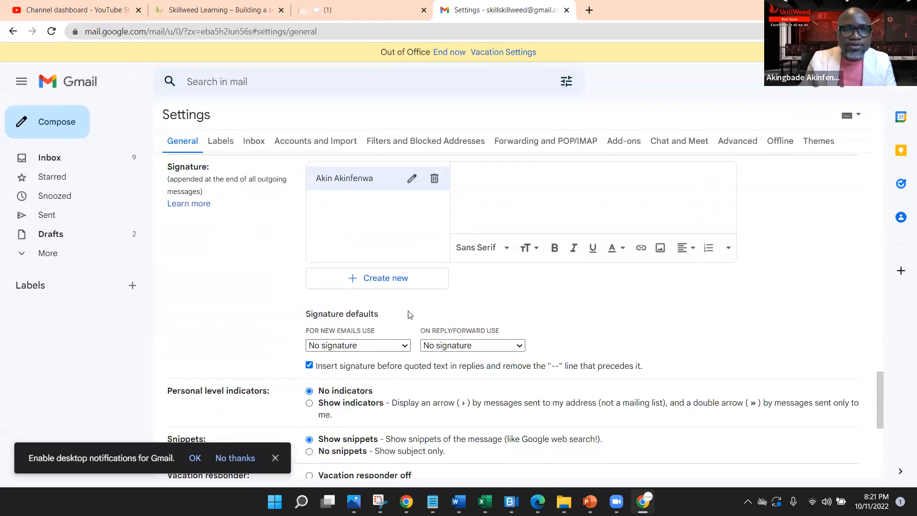
scroll(410, 315, down, 1)
click(309, 306)
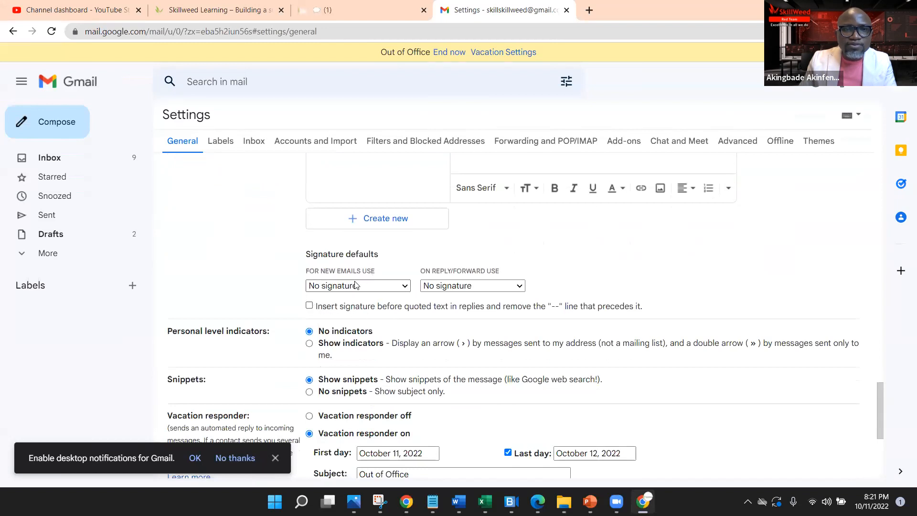
click(371, 292)
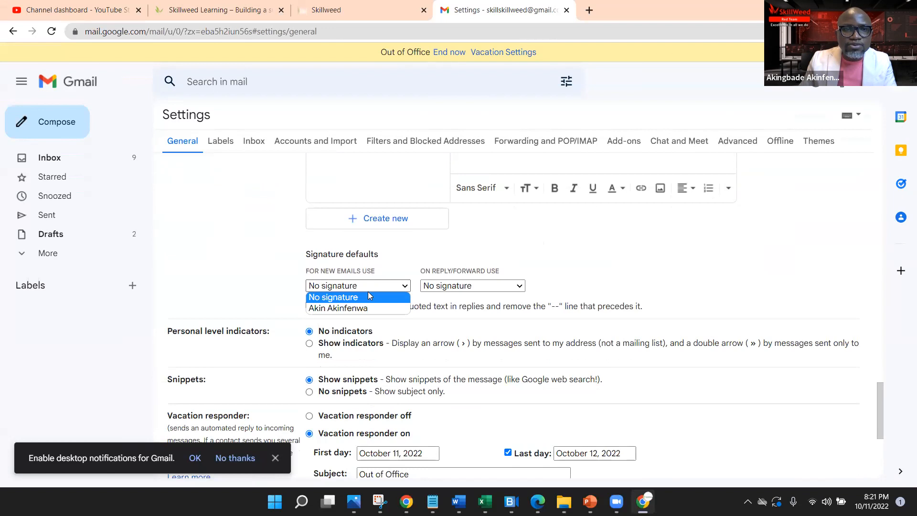
click(363, 310)
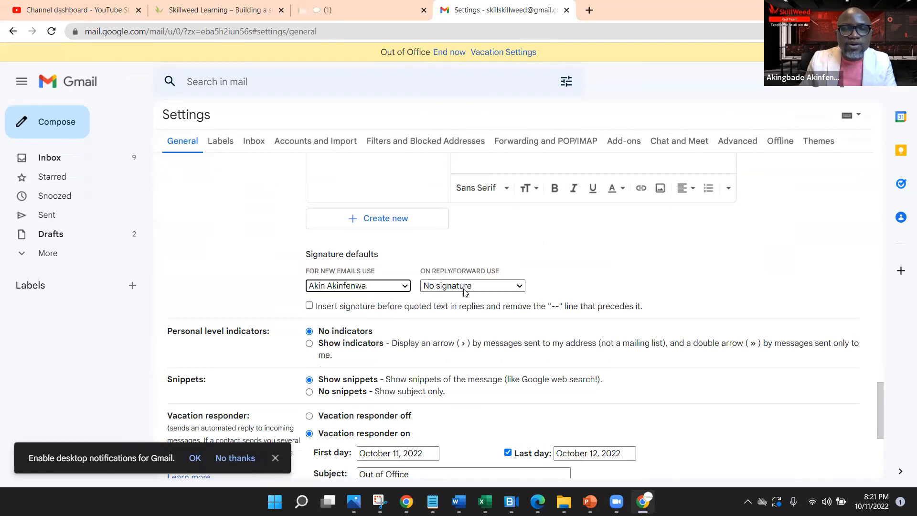
click(491, 291)
click(486, 310)
click(621, 264)
scroll(732, 315, up, 1)
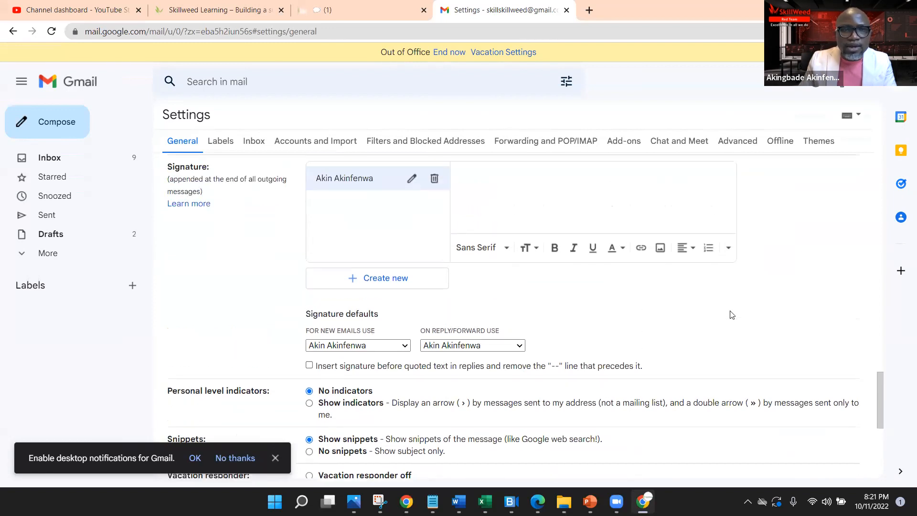
scroll(729, 316, up, 1)
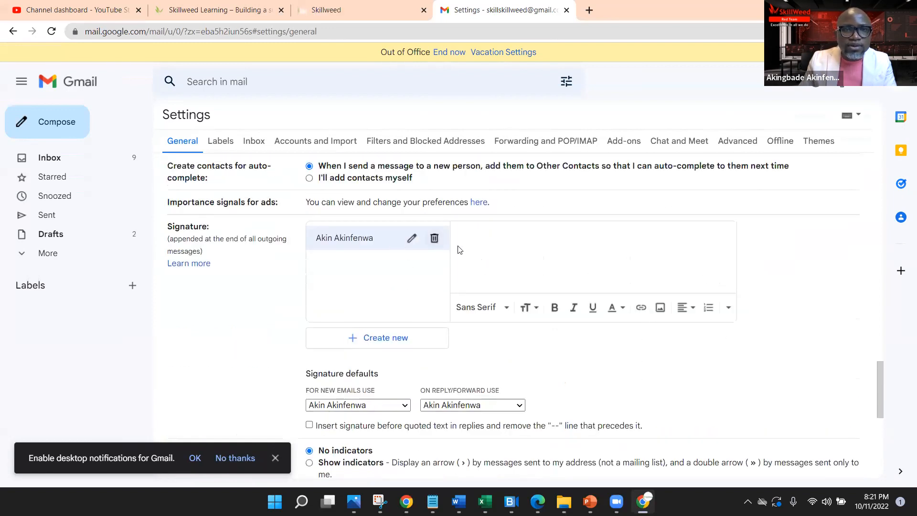
scroll(590, 321, down, 6)
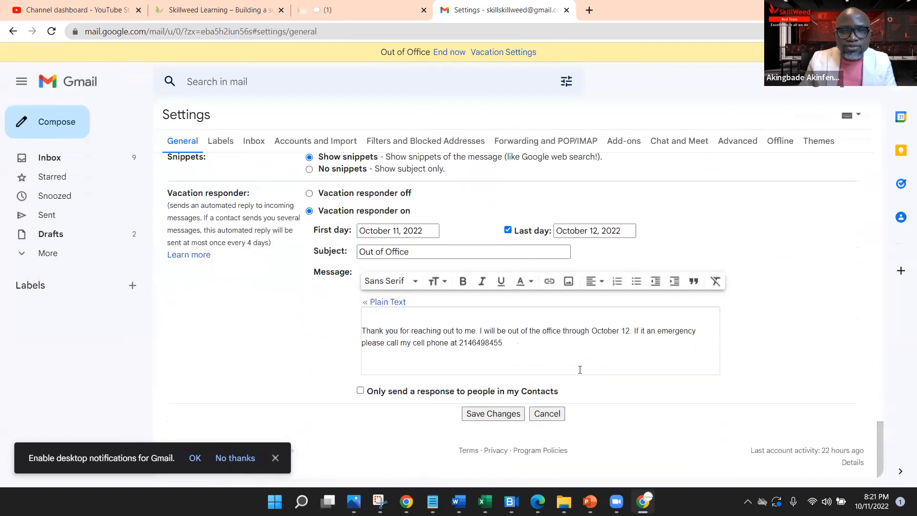
Step: Save the signature defaults, then open and close an empty new message to check it
click(496, 413)
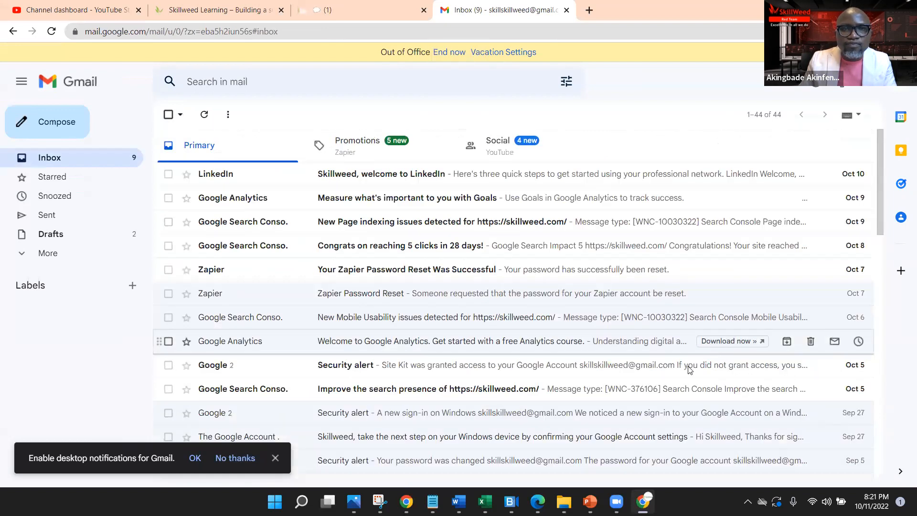
click(58, 125)
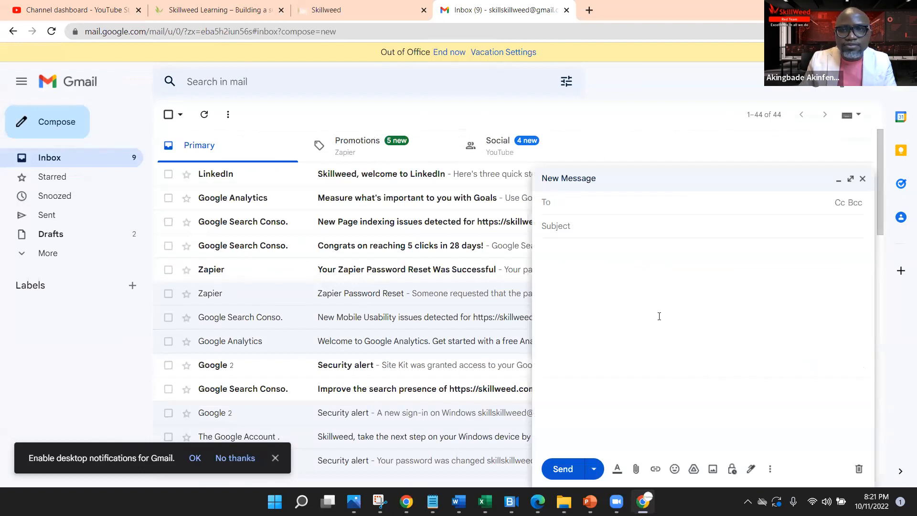
click(590, 472)
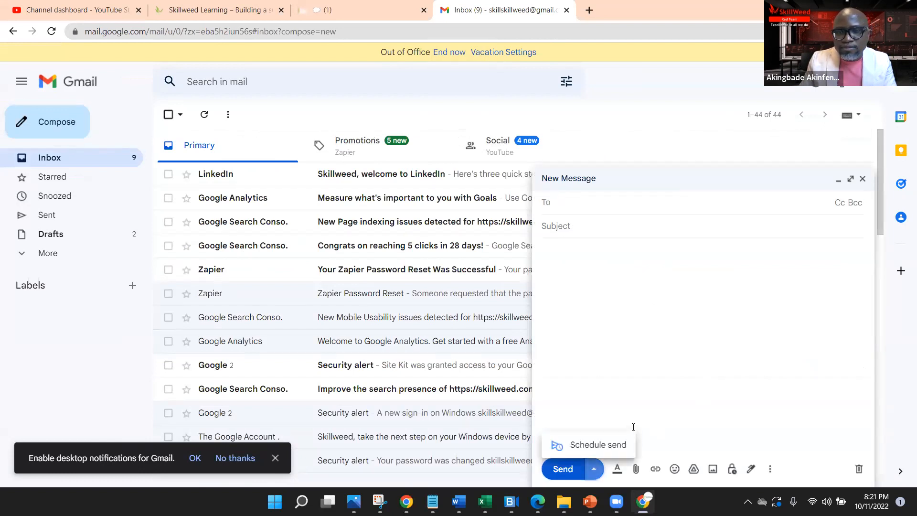
click(862, 178)
Step: Reopen the full settings and scroll the General tab down to the Signature section
click(840, 90)
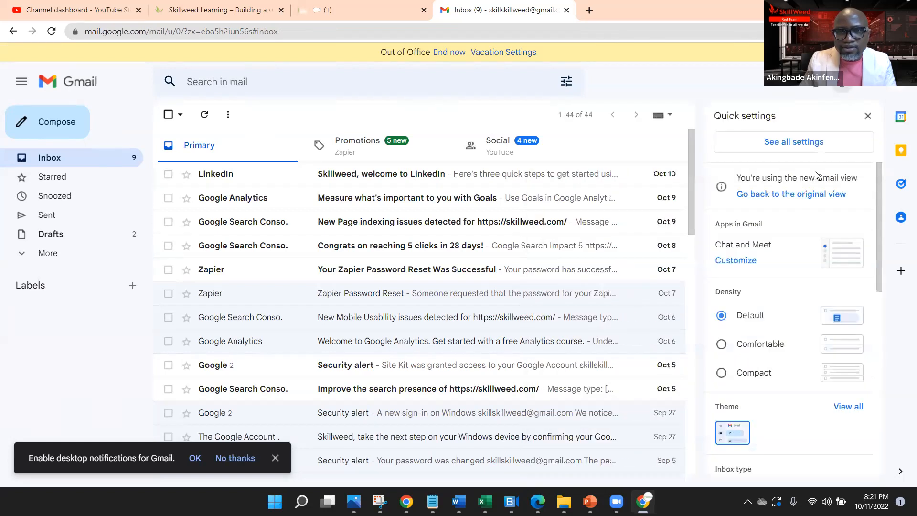
click(797, 142)
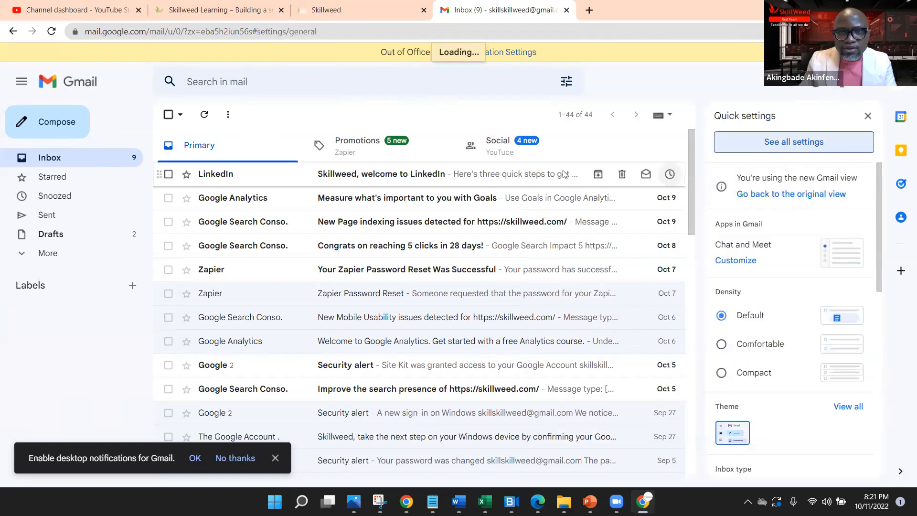
scroll(562, 352, down, 10)
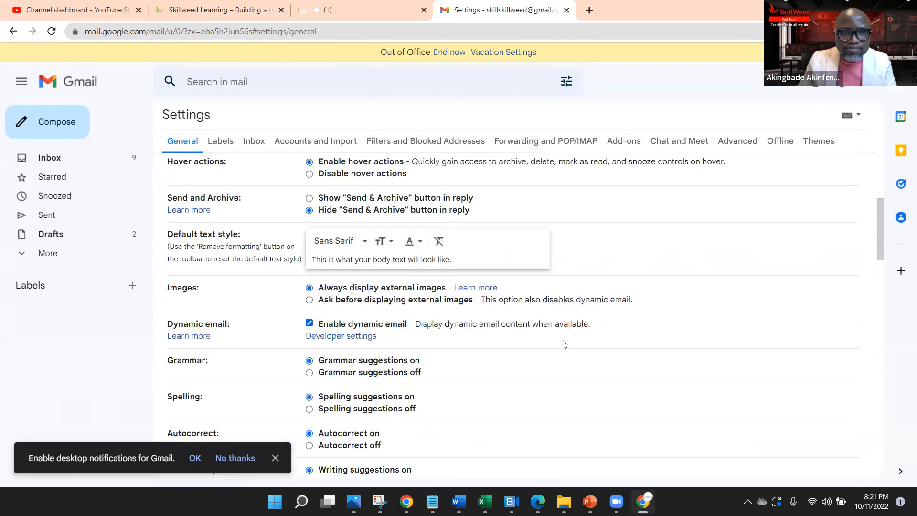
scroll(562, 340, down, 8)
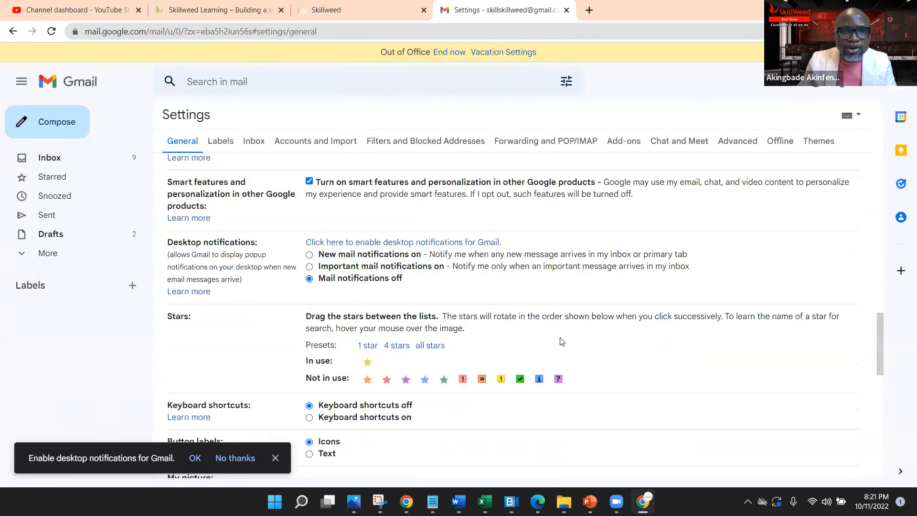
scroll(556, 338, down, 4)
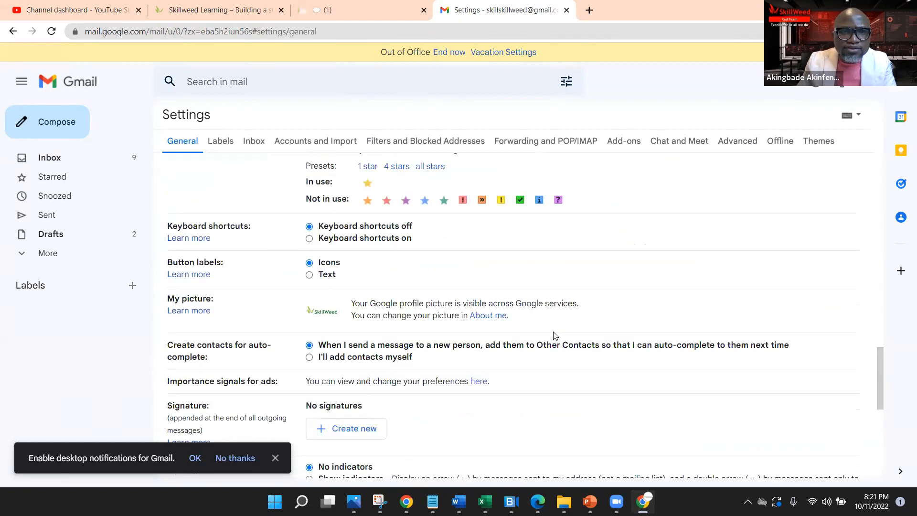
scroll(556, 335, down, 3)
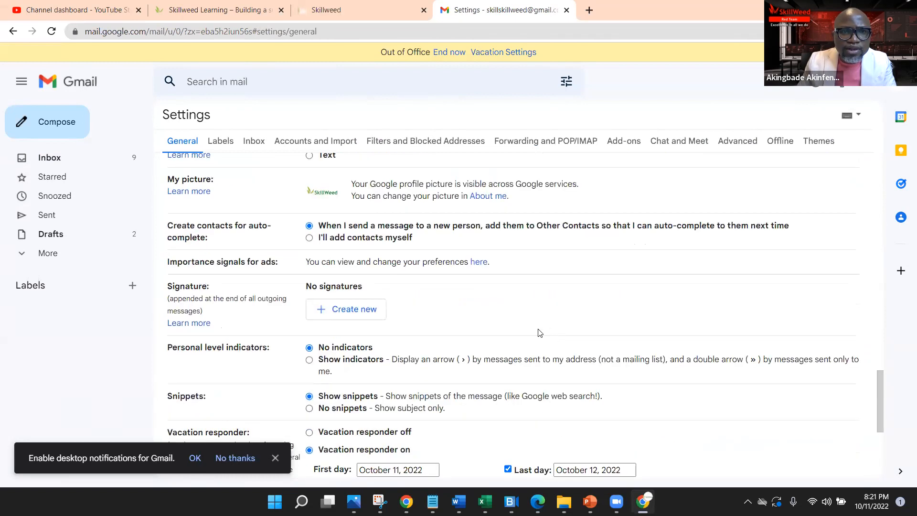
scroll(487, 323, down, 3)
Step: Create a first signature named with the owner's name
click(334, 194)
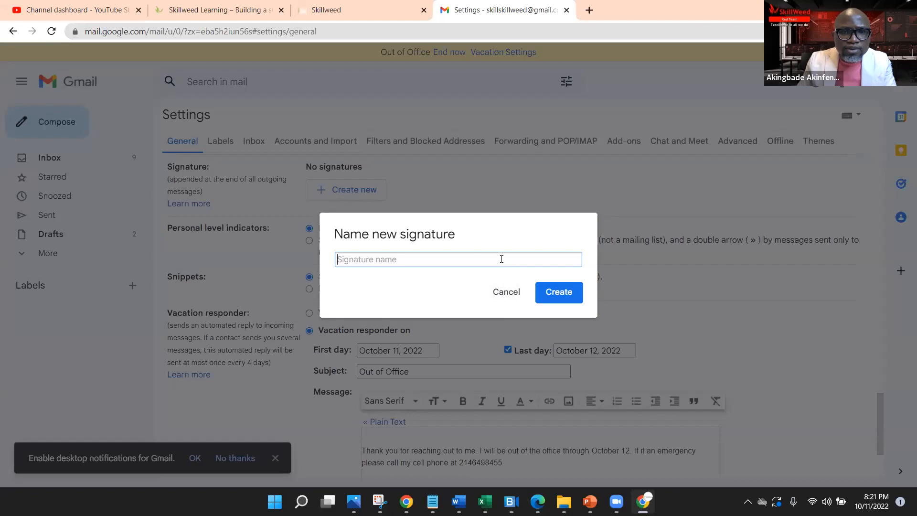
text(Akin Akinfenwa)
click(548, 291)
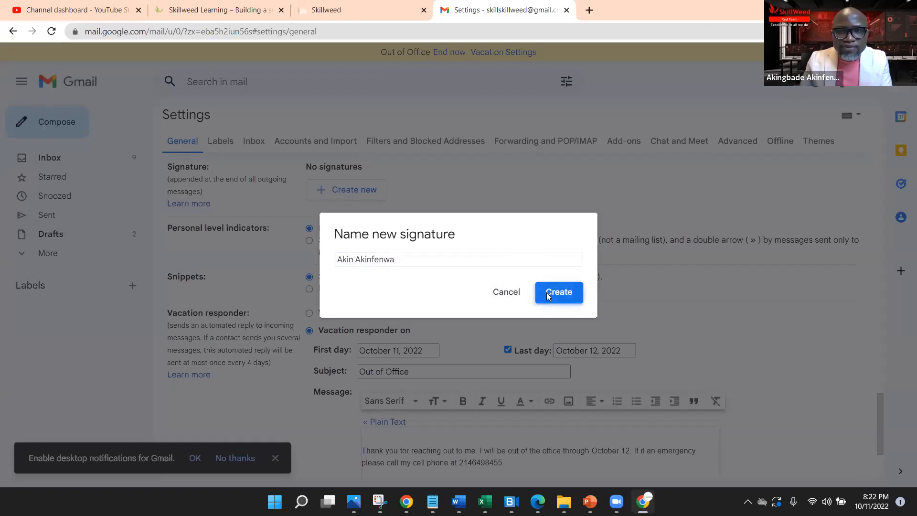
click(507, 203)
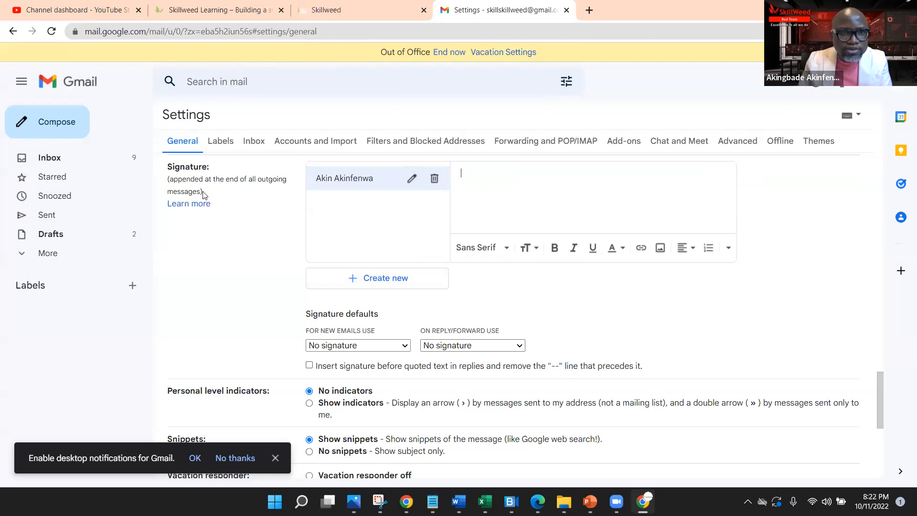
Step: Create a second signature named with the owner's full name plus '2'
click(404, 284)
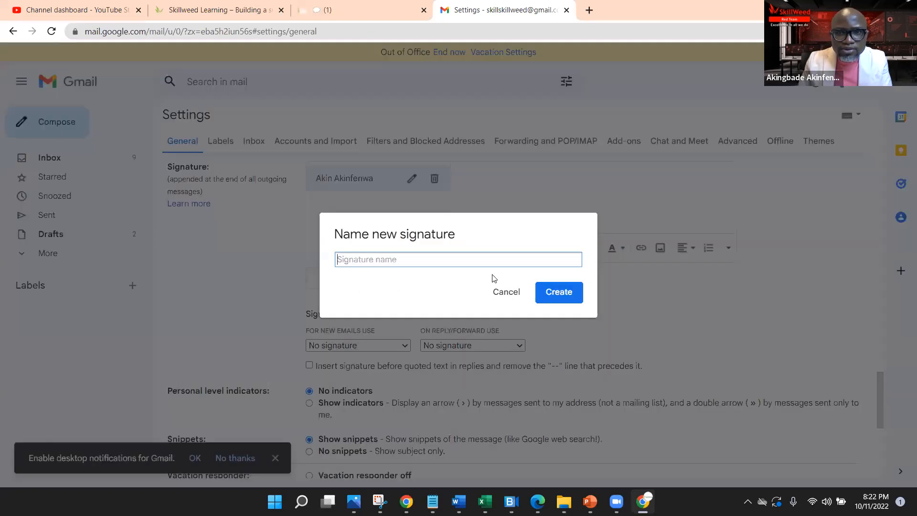
text(Akin Akinfenwa)
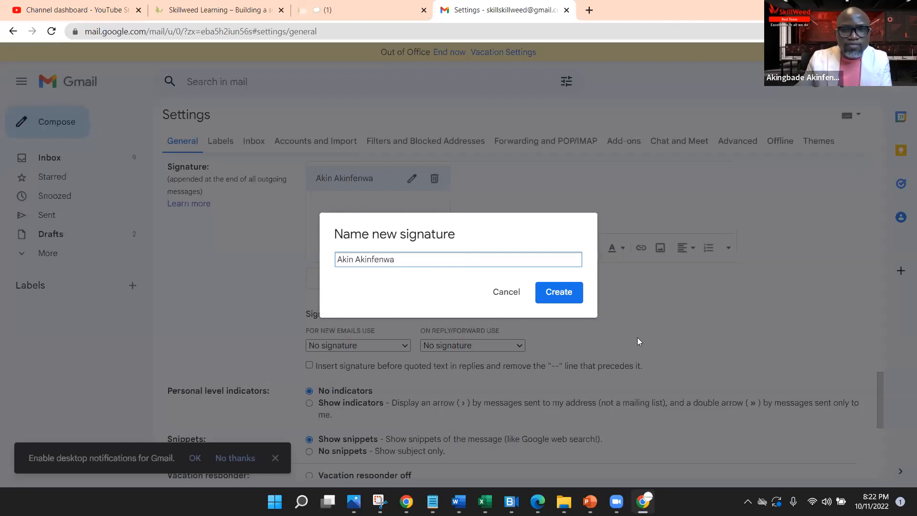
click(569, 290)
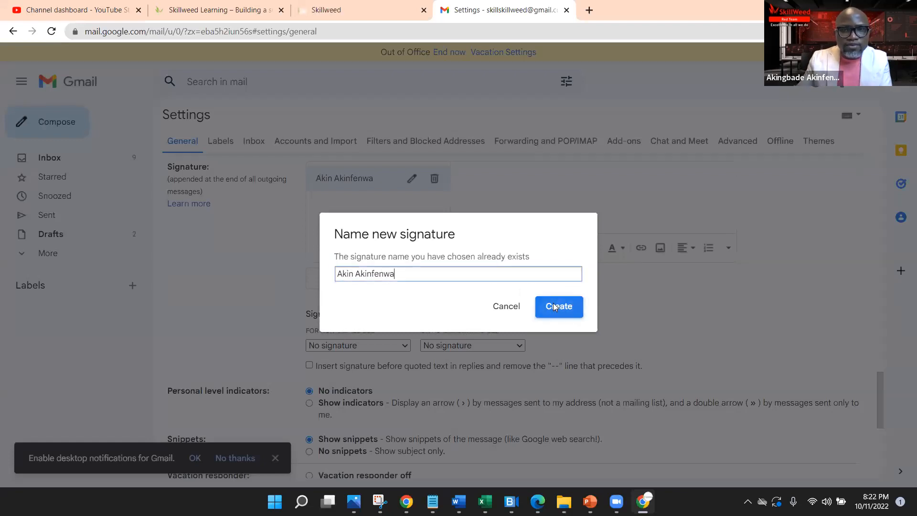
text(2)
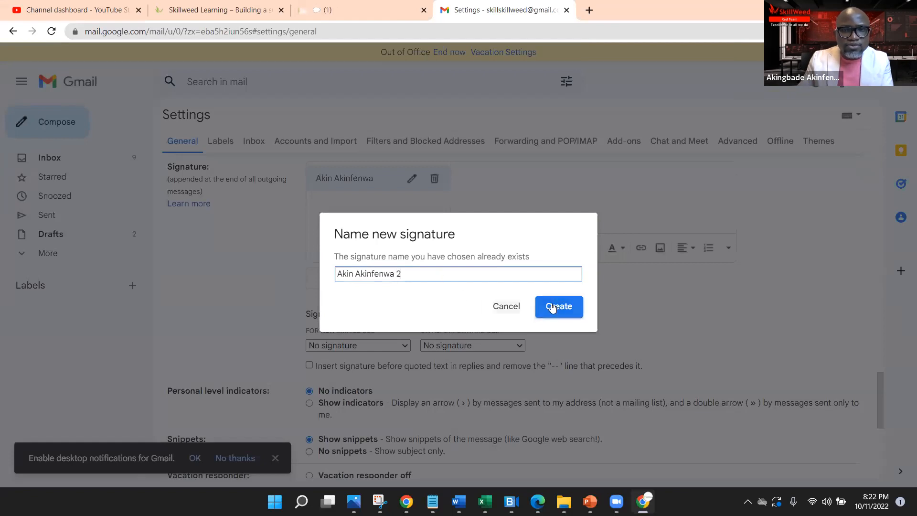
click(555, 306)
click(494, 207)
Step: Set the second signature as the default for new emails and save the settings
scroll(478, 301, down, 1)
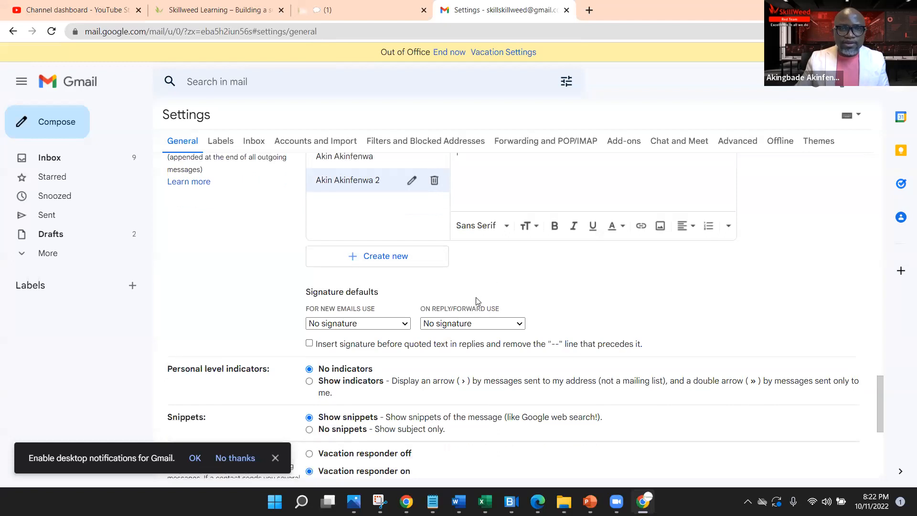
click(400, 286)
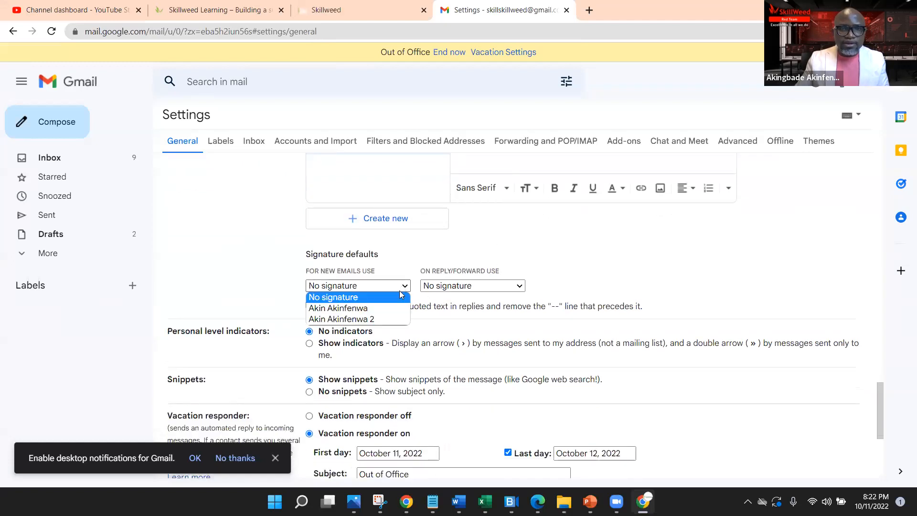
click(382, 319)
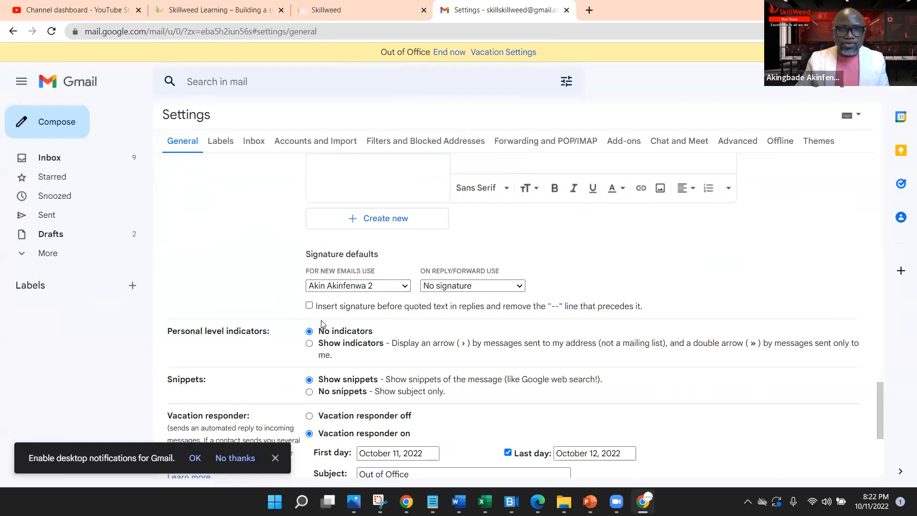
scroll(603, 273, down, 5)
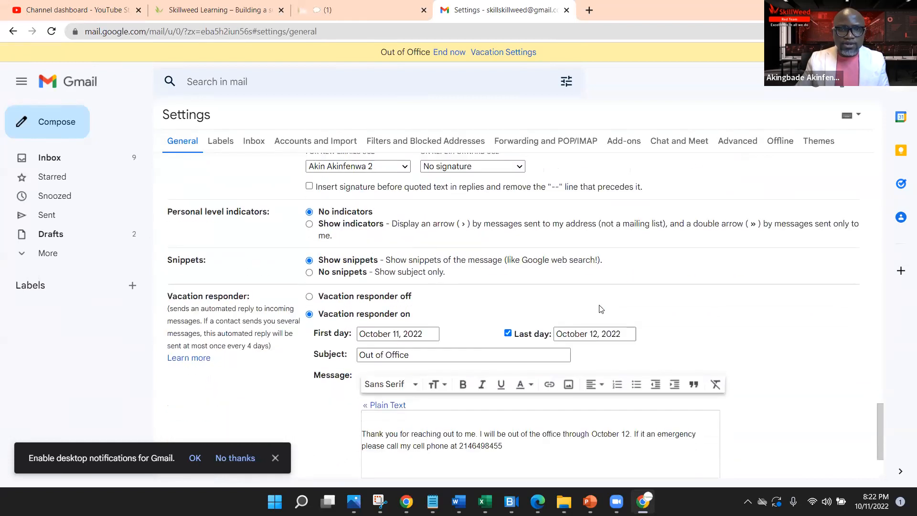
click(510, 420)
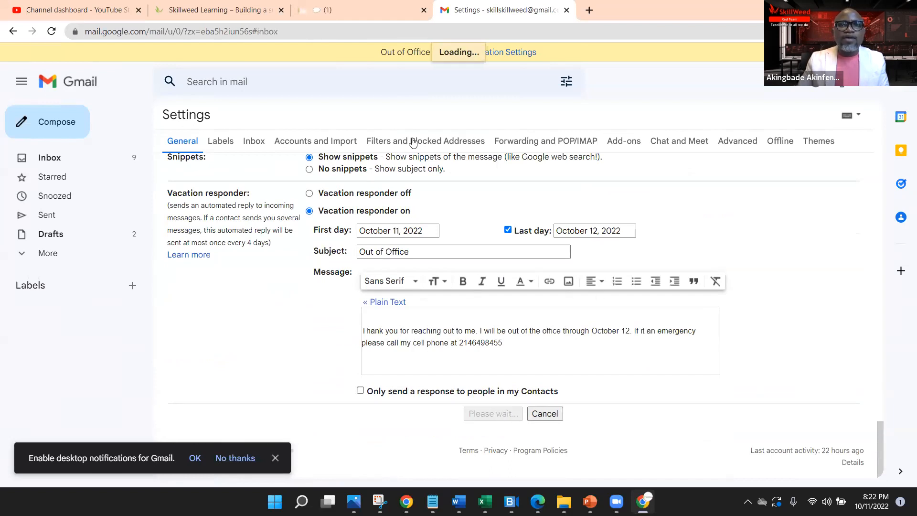
Step: Open a full-screen new message, dismiss the desktop-notifications prompt, and discard the draft
click(53, 125)
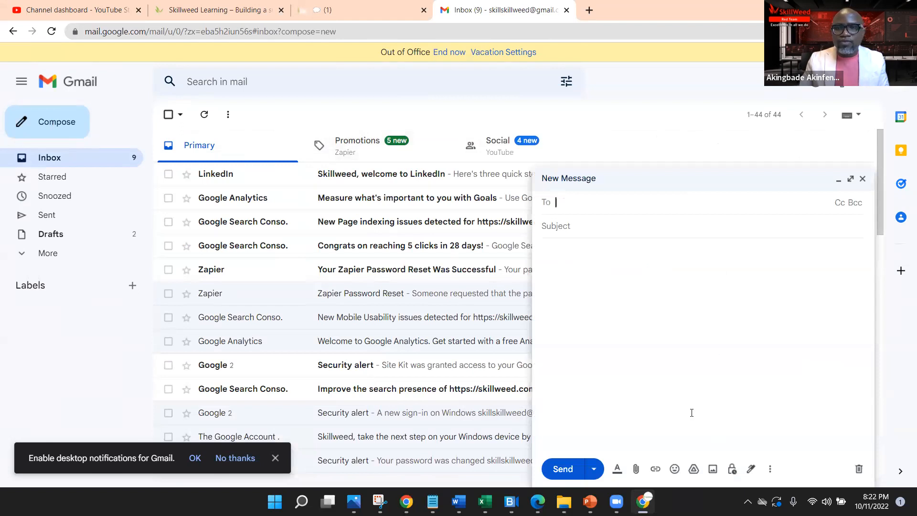
click(851, 178)
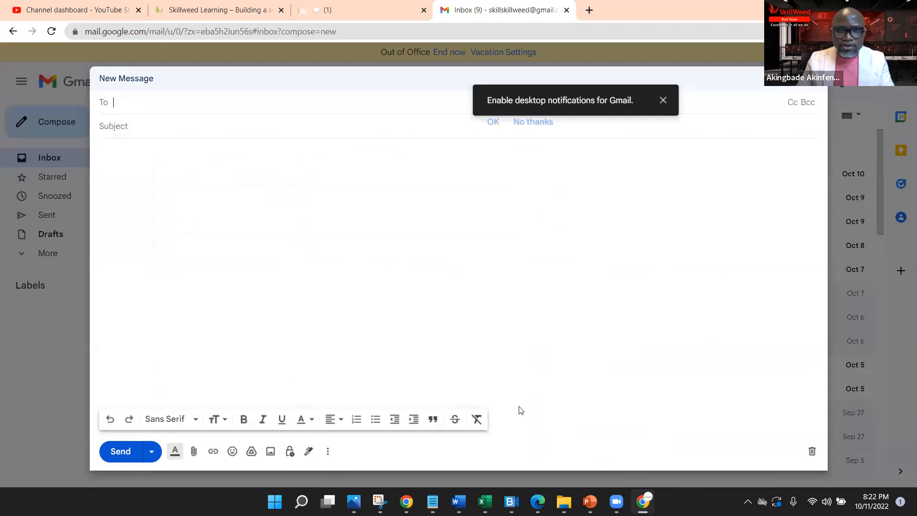
click(209, 130)
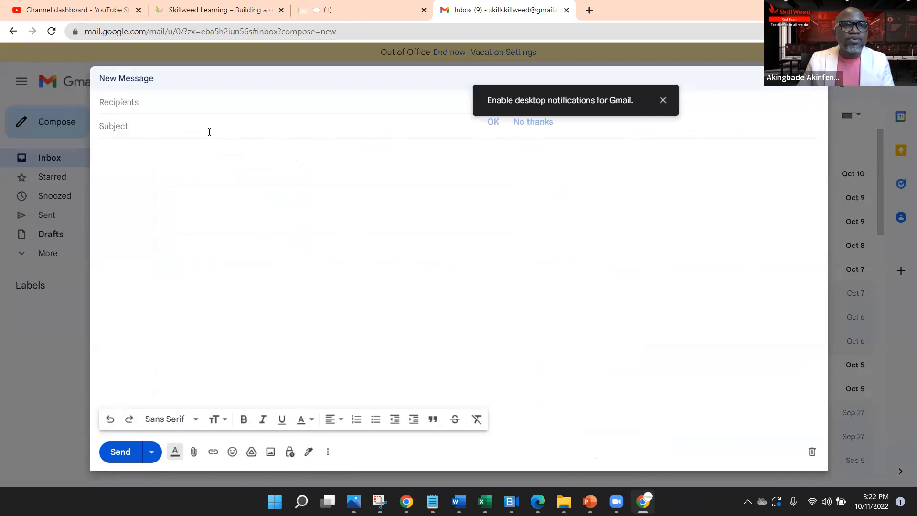
click(663, 99)
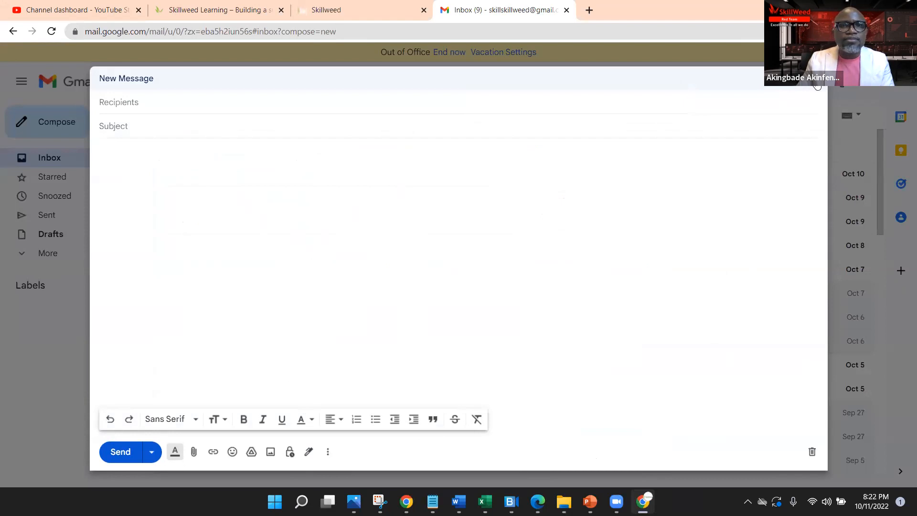
click(818, 84)
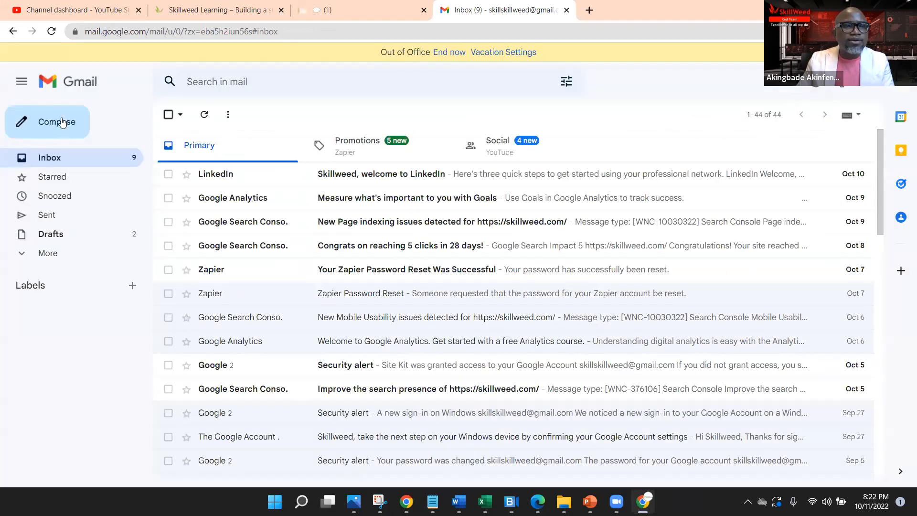
Step: Reopen the full settings and scroll through the General tab to review the saved options
click(840, 86)
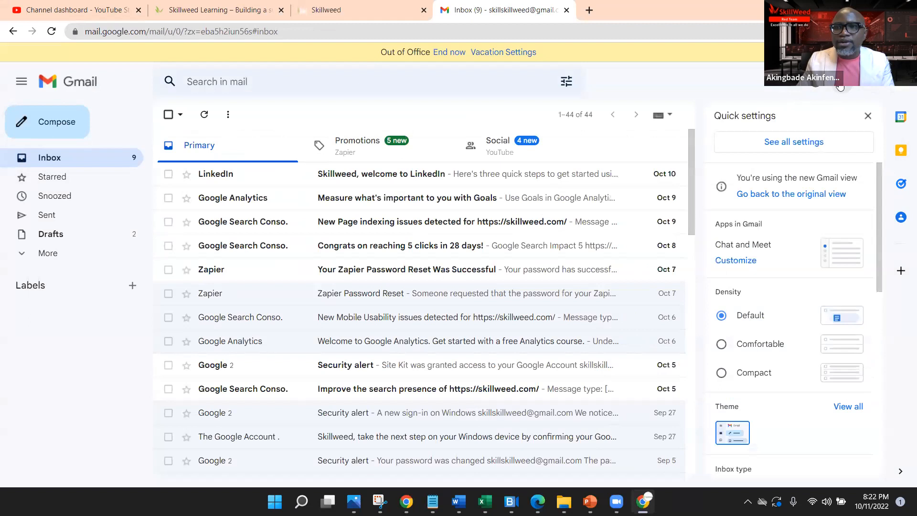
click(808, 142)
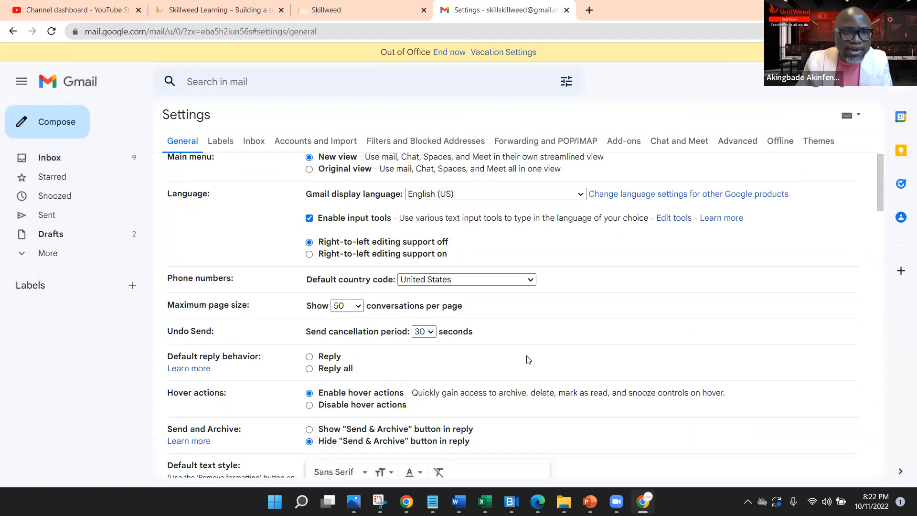
scroll(528, 360, down, 2)
scroll(529, 359, down, 5)
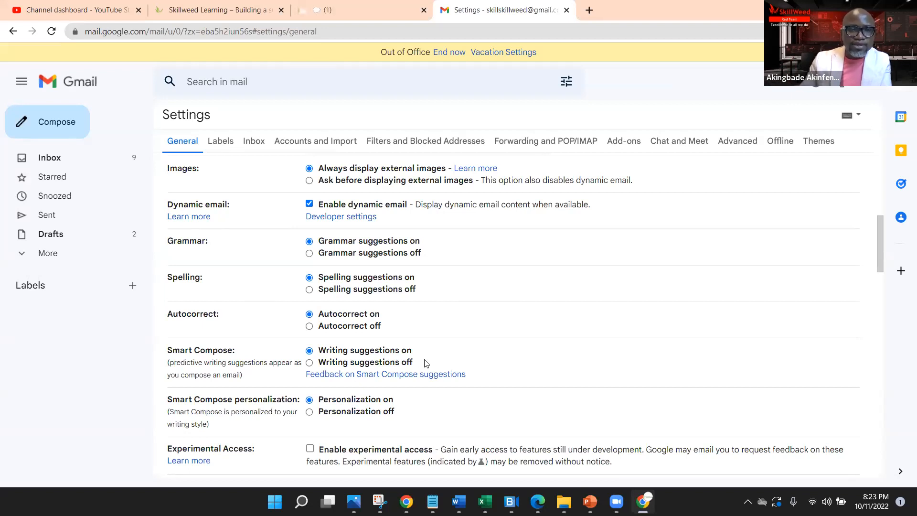
scroll(626, 370, down, 3)
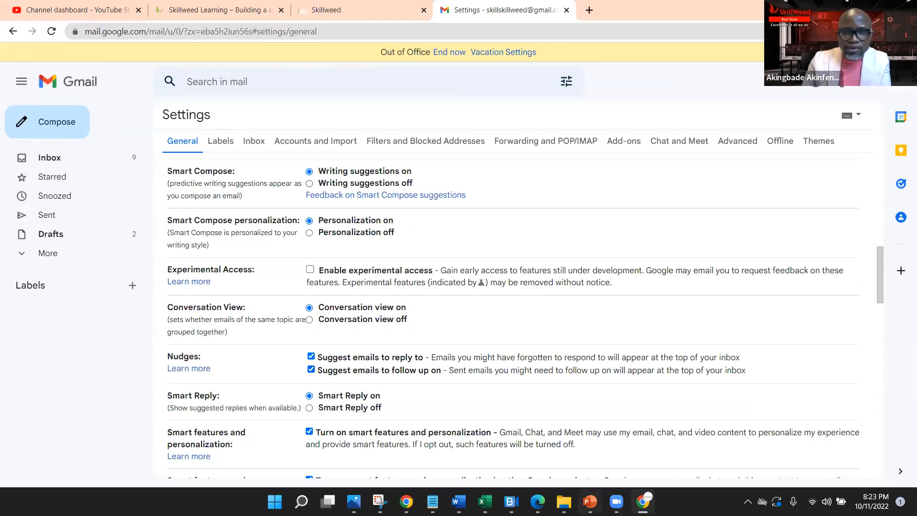
Step: Switch to PowerPoint and show slide 6, 'Use Keyboard Shortcuts'
key(alt+Tab)
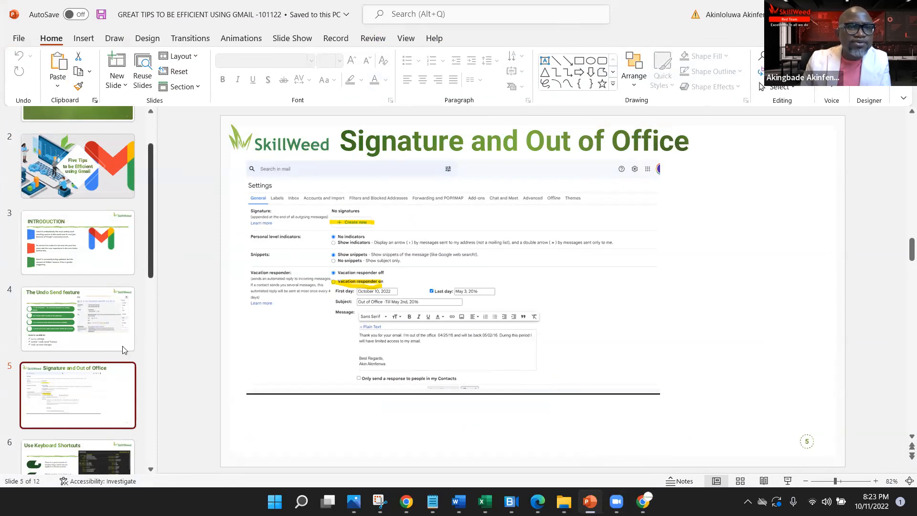
scroll(104, 330, down, 3)
click(88, 397)
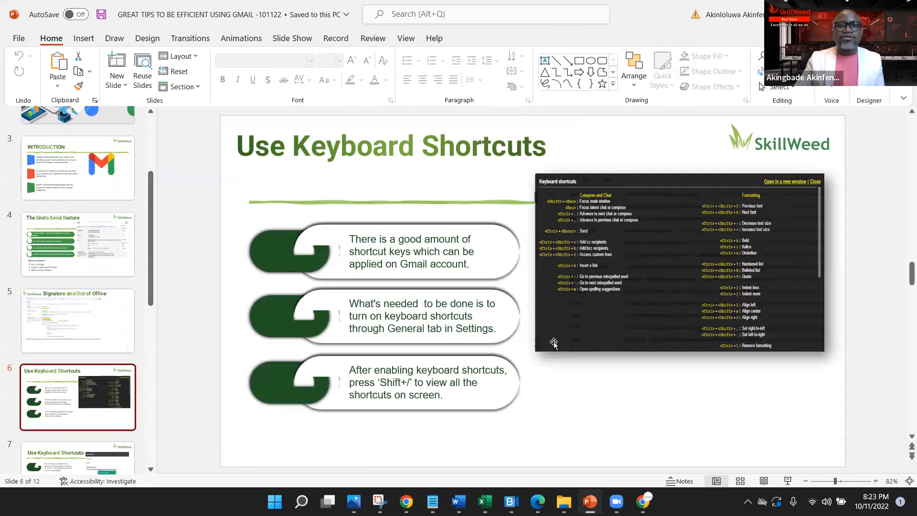
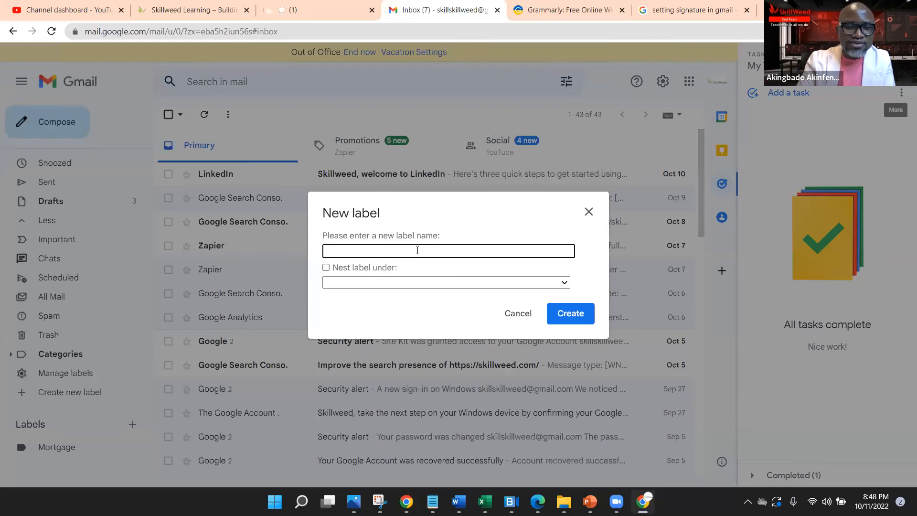
Step: Create a new label named 'Kids Teacher'
text(s Teacher)
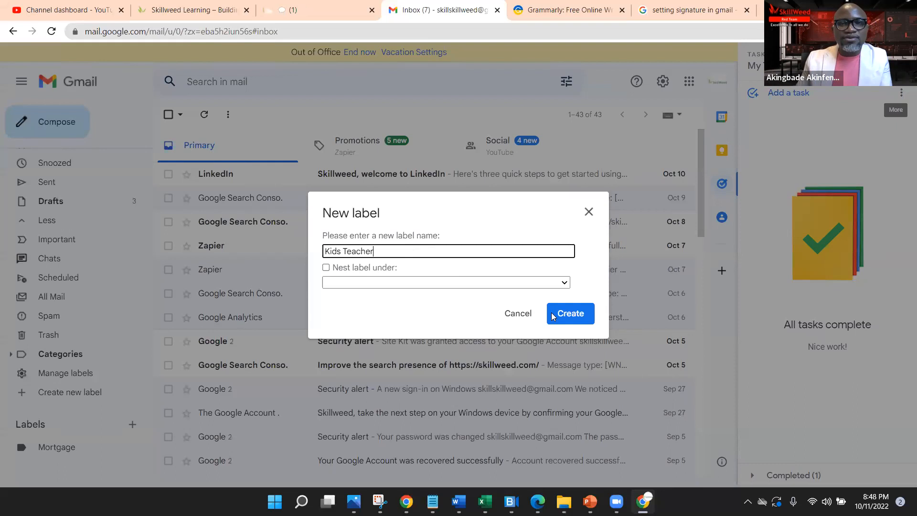
click(565, 323)
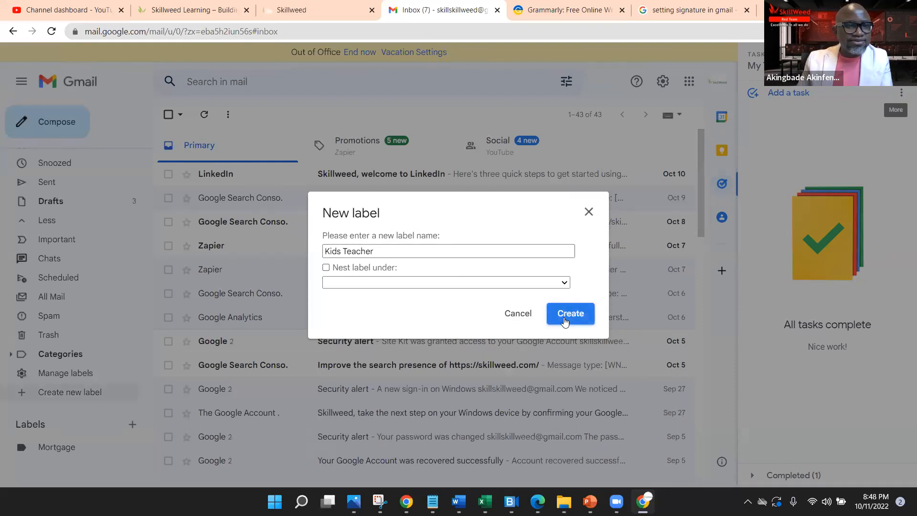
scroll(108, 355, down, 1)
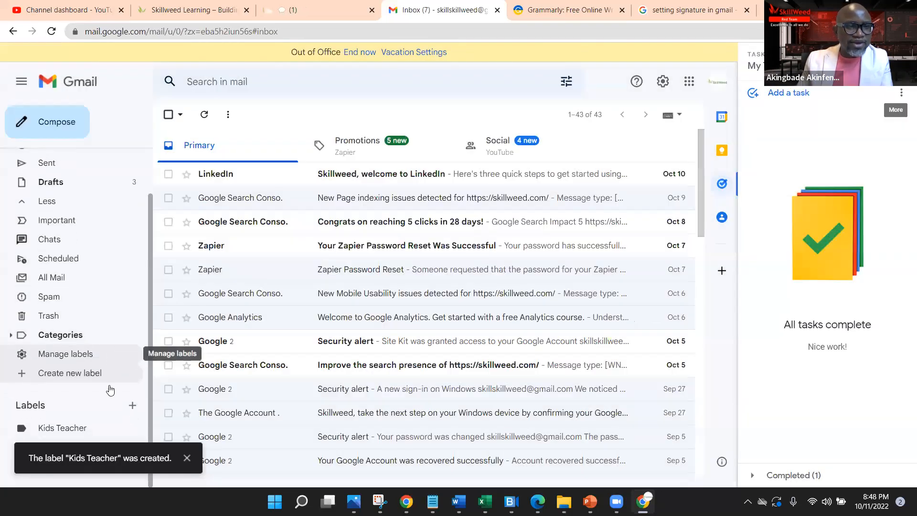
click(186, 458)
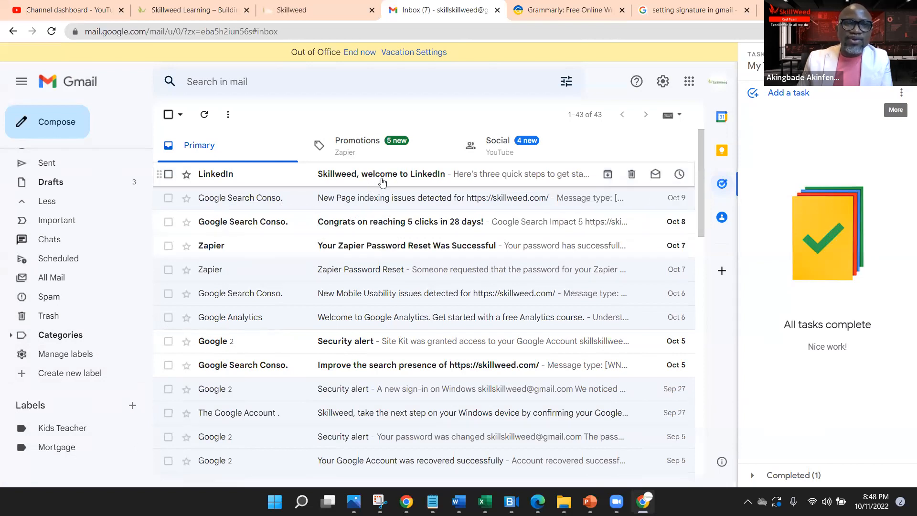
Step: Tag the LinkedIn welcome email Kids Teacher, keep it in the Inbox, and open it
drag(379, 177, 75, 432)
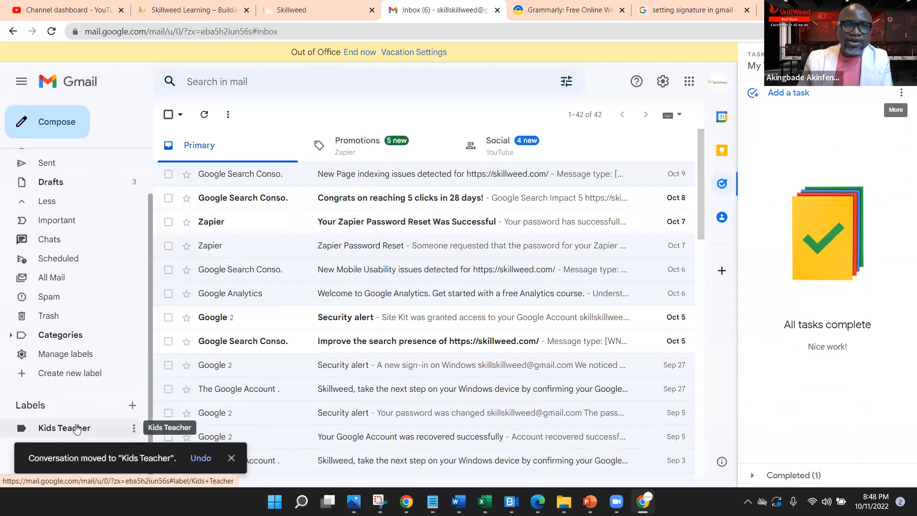
click(74, 430)
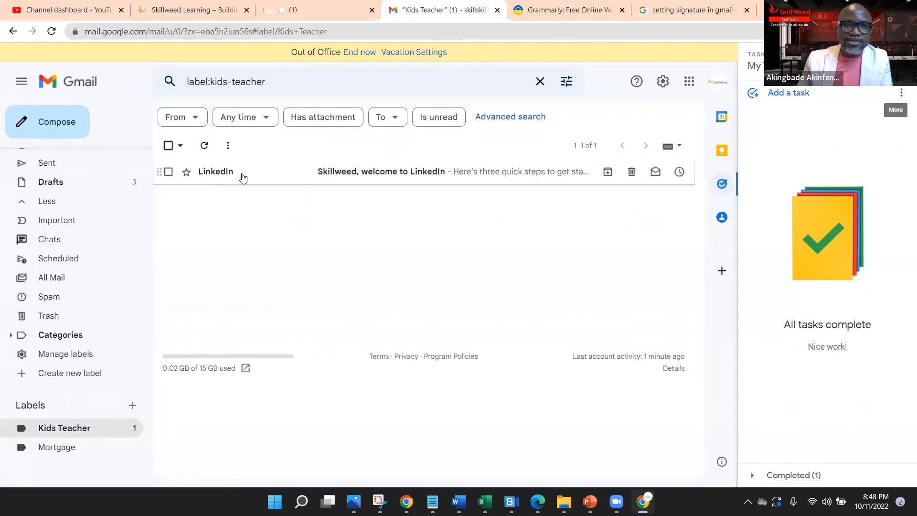
scroll(131, 219, up, 2)
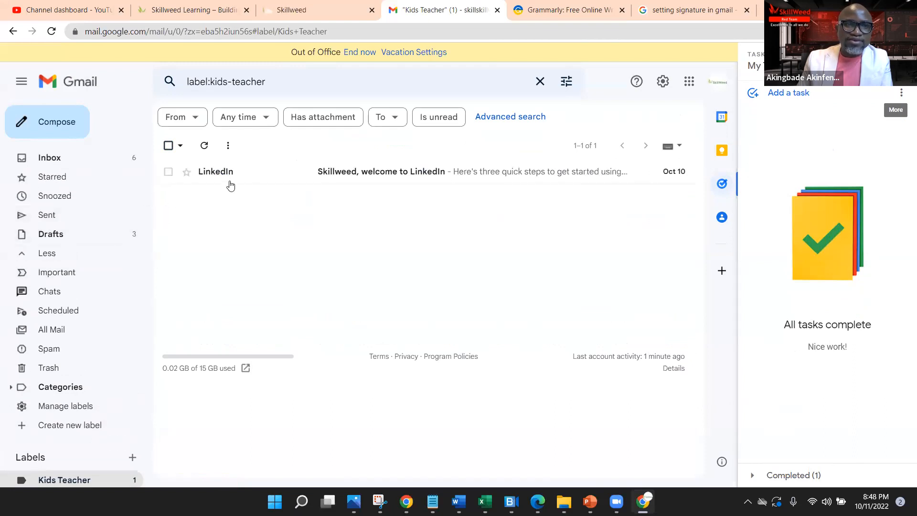
drag(155, 177, 76, 160)
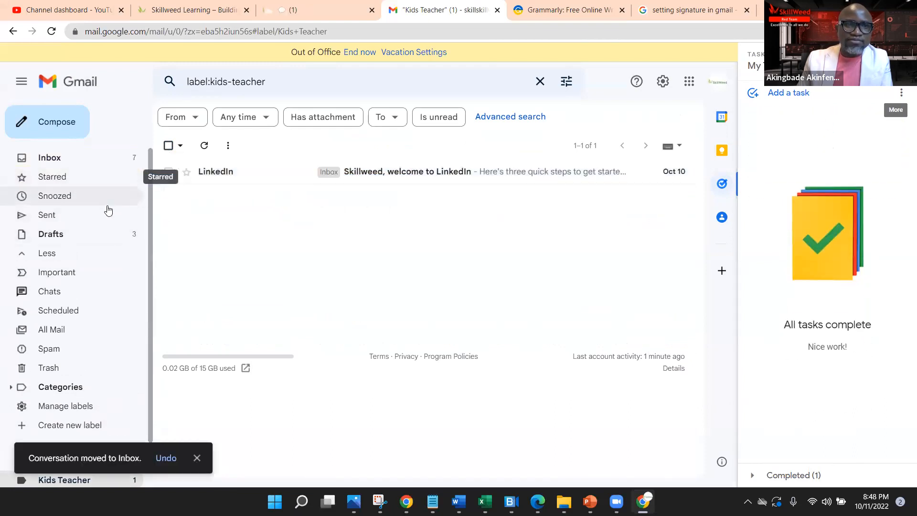
click(49, 158)
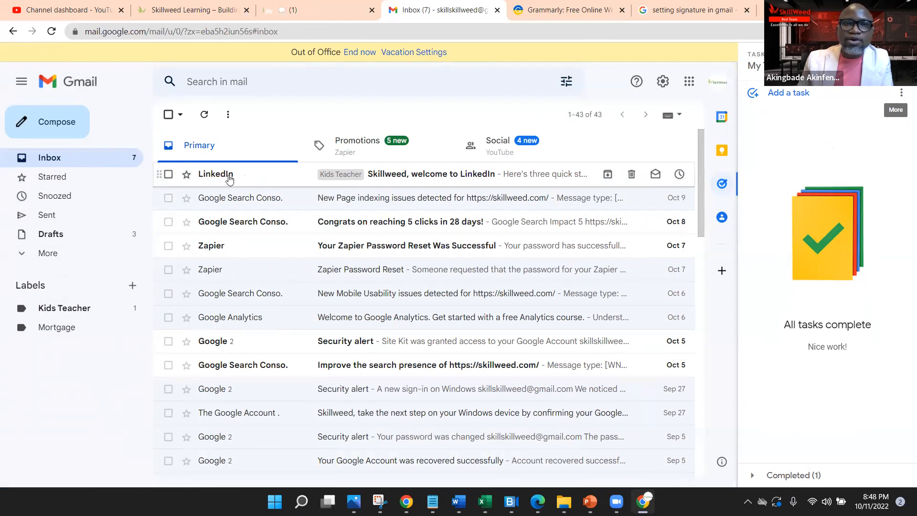
click(405, 174)
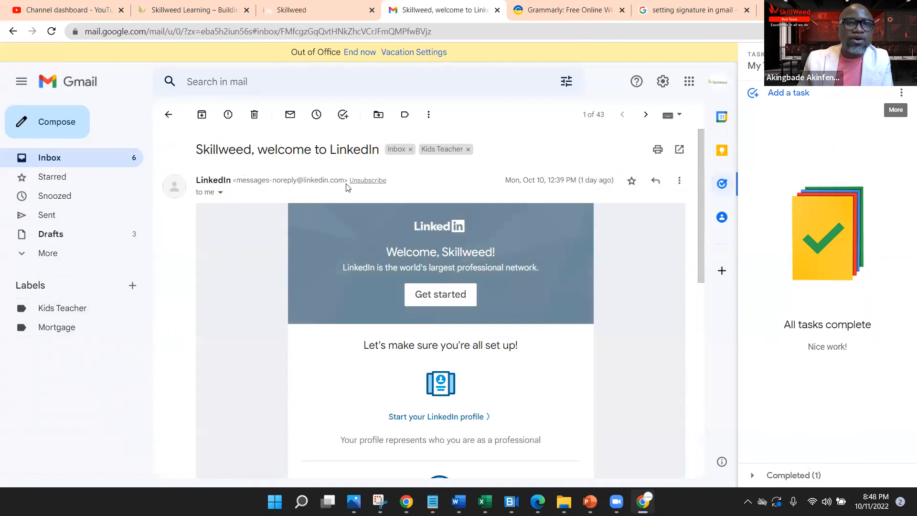
Step: Create a filter applying the Kids Teacher label to all mail from the LinkedIn sender
drag(345, 180, 238, 179)
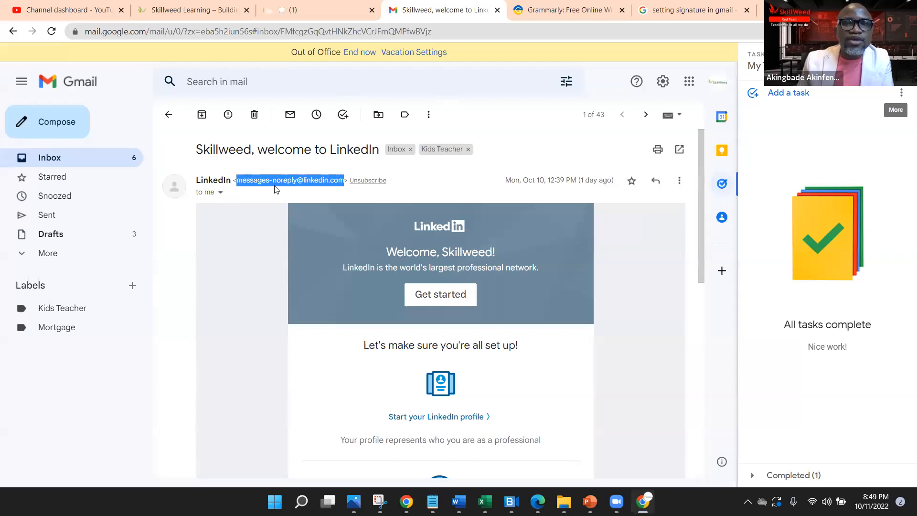
click(679, 181)
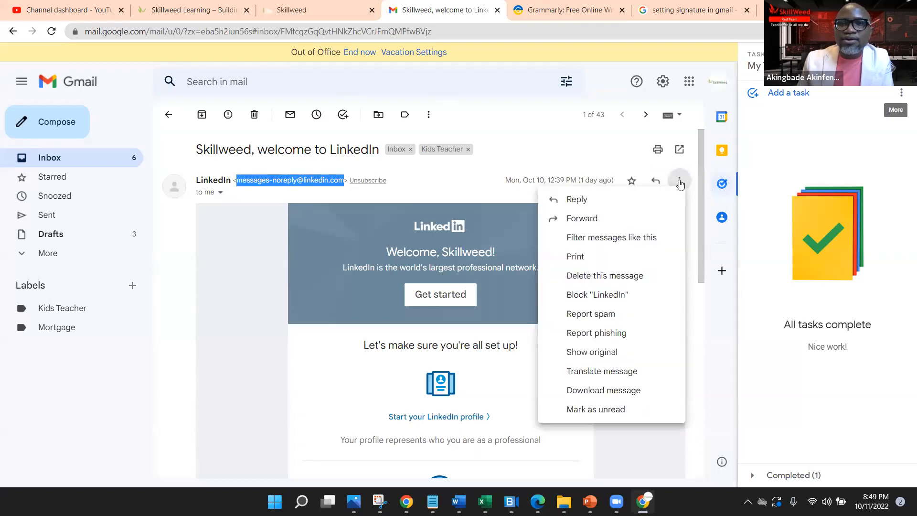
click(648, 239)
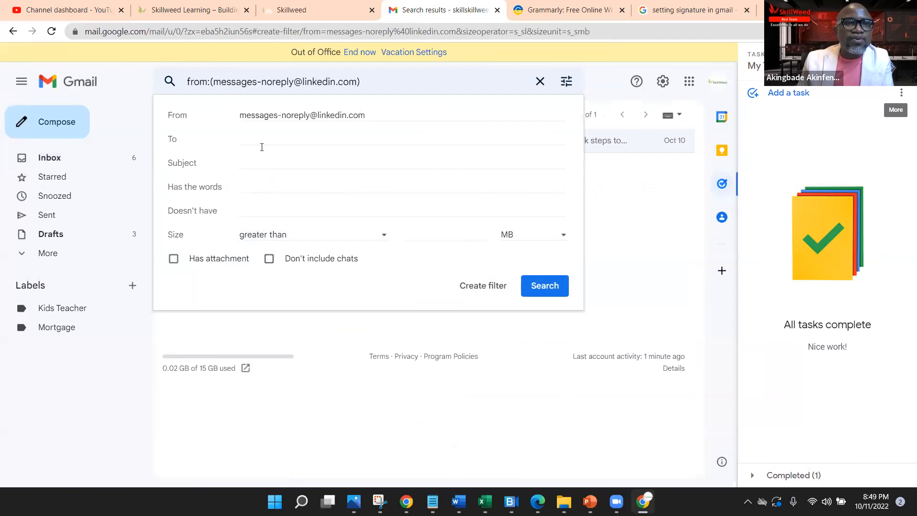
click(483, 287)
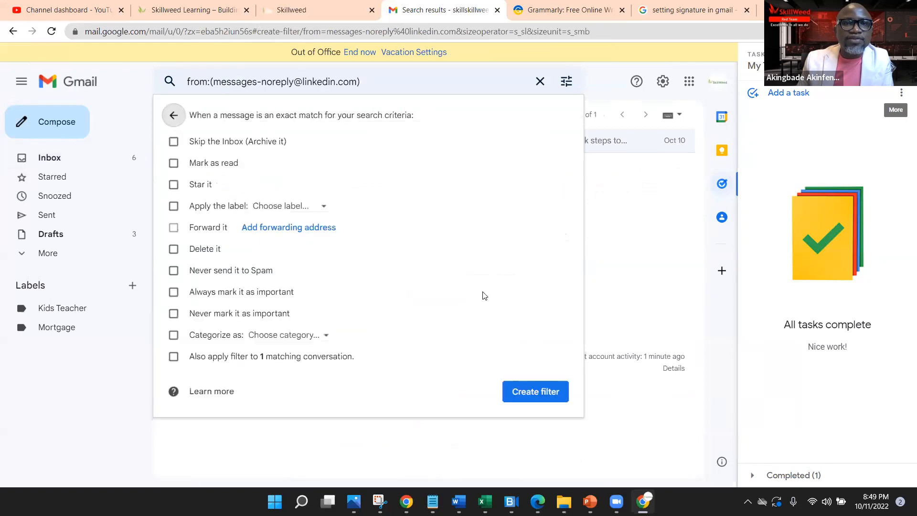
click(175, 206)
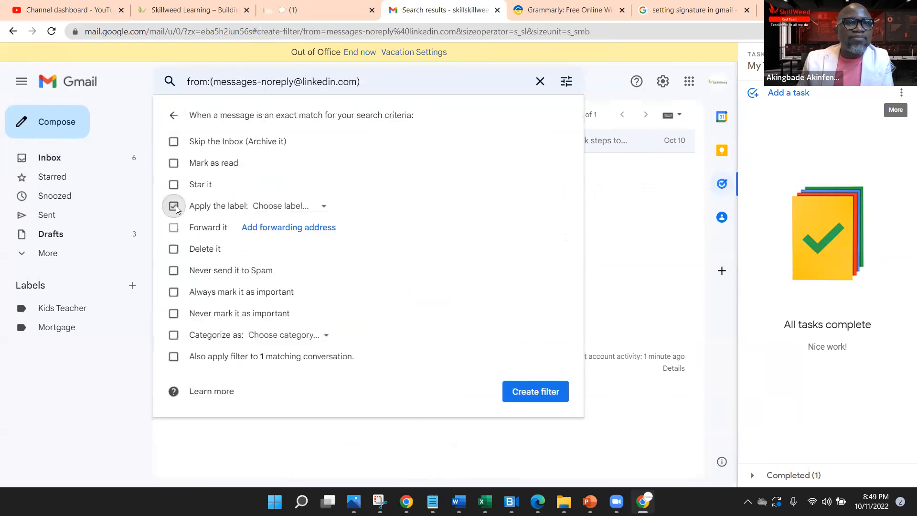
click(322, 208)
click(319, 258)
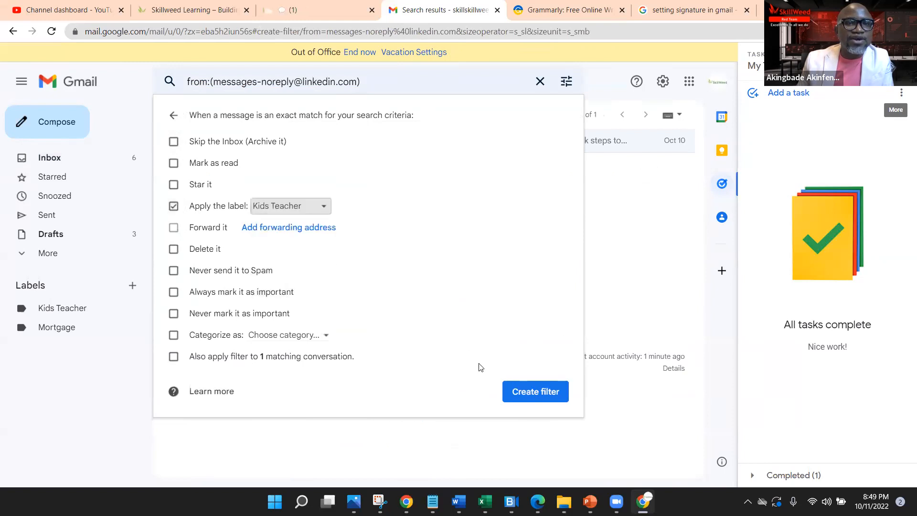
click(543, 397)
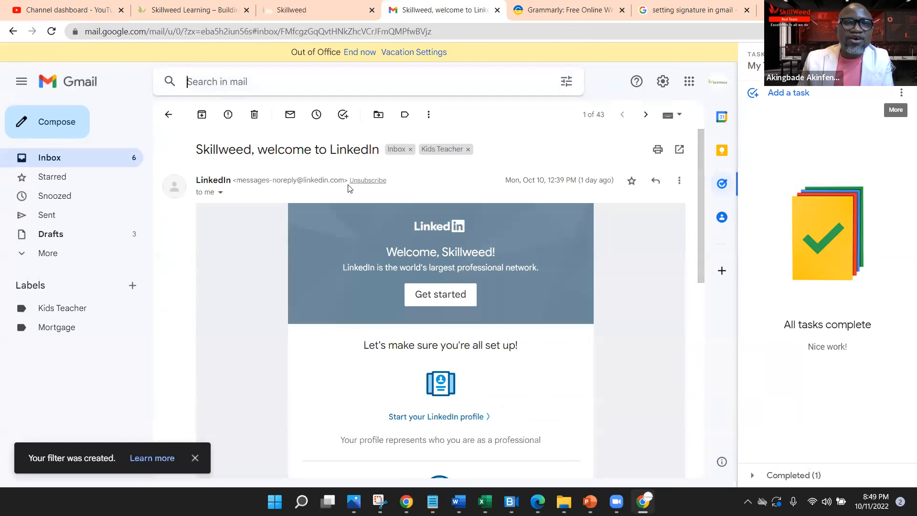
Step: Check the Kids Teacher label's emails, then go back to the Inbox
drag(345, 183, 238, 182)
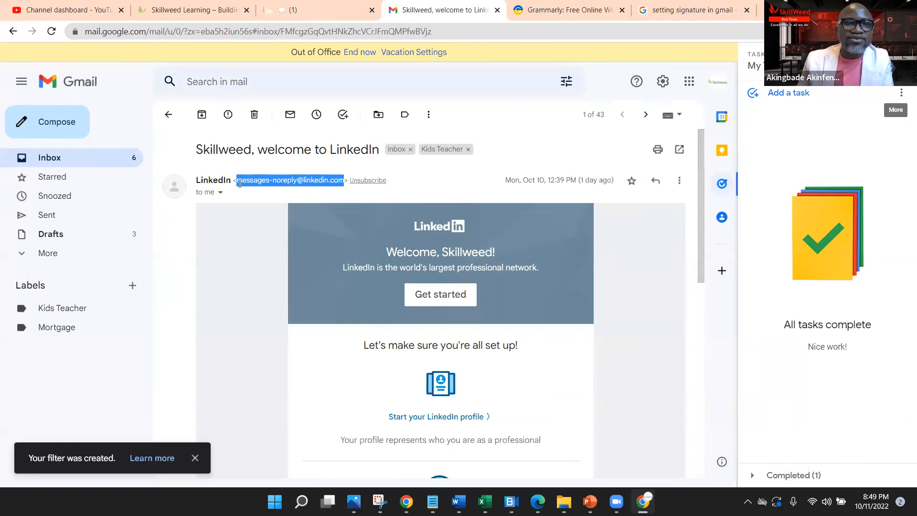
click(71, 315)
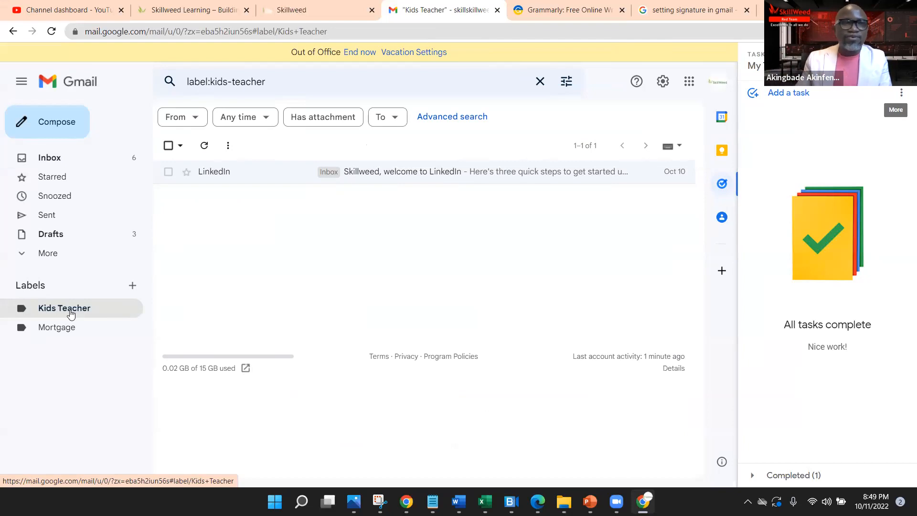
click(56, 157)
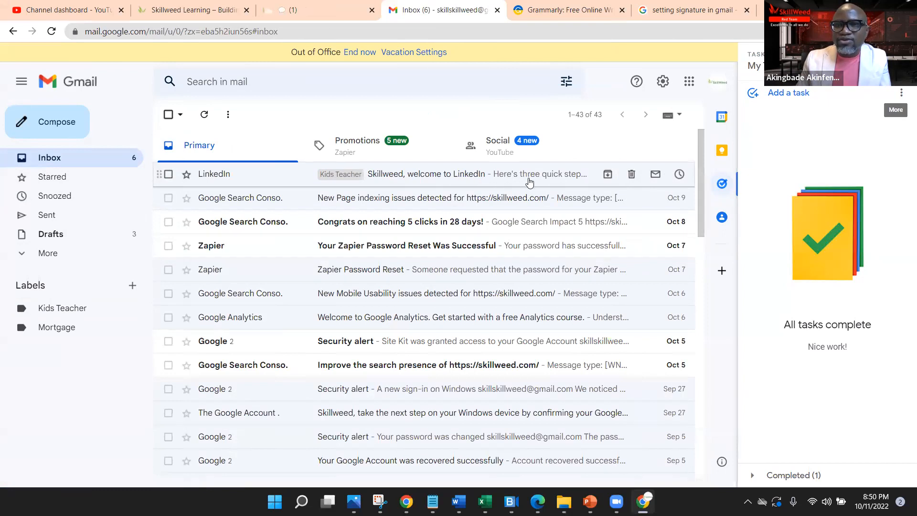
Step: Snooze the LinkedIn email until later this week, then select the 'Congrats on reaching 5 clicks' email
click(680, 175)
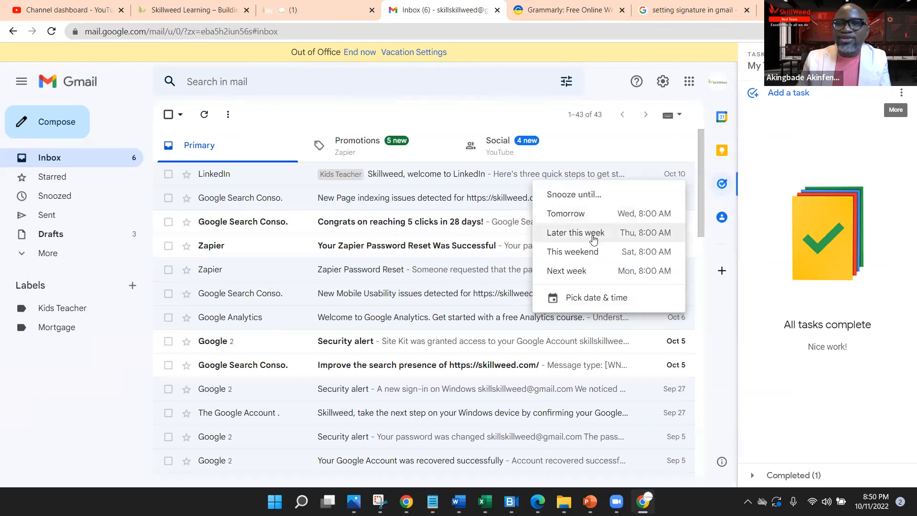
click(593, 237)
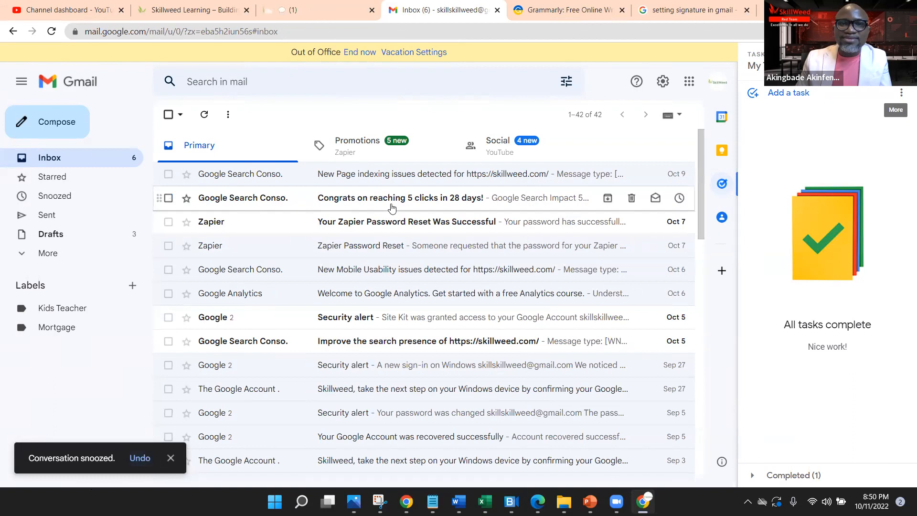
click(168, 198)
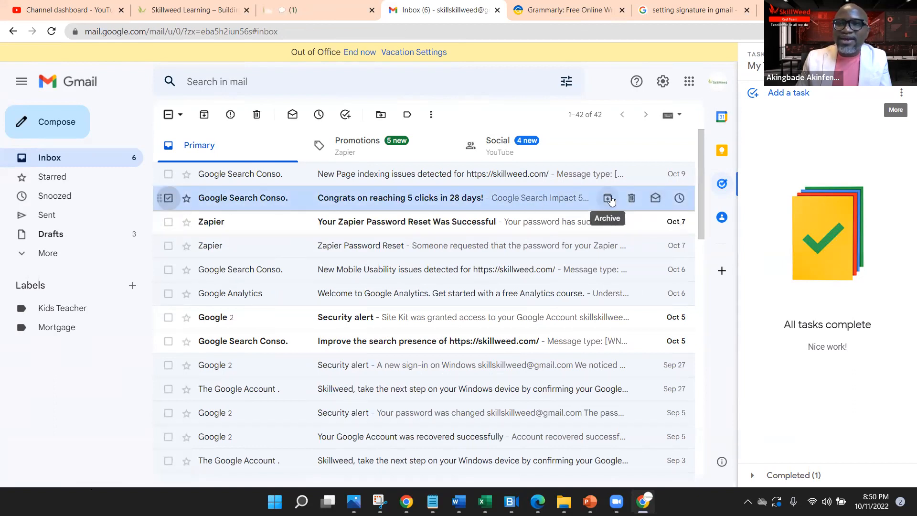
Step: Turn the 'Congrats on reaching 5 clicks' email into a task dated October 13
right_click(523, 201)
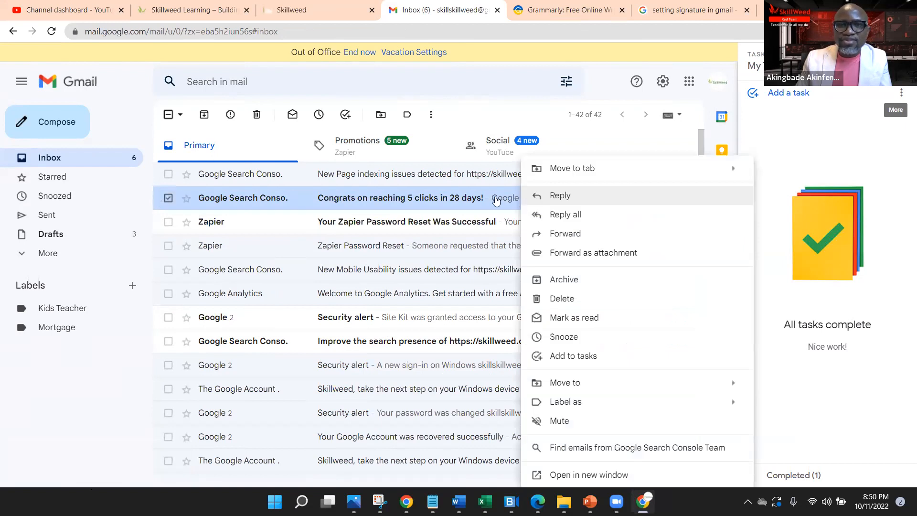
right_click(469, 201)
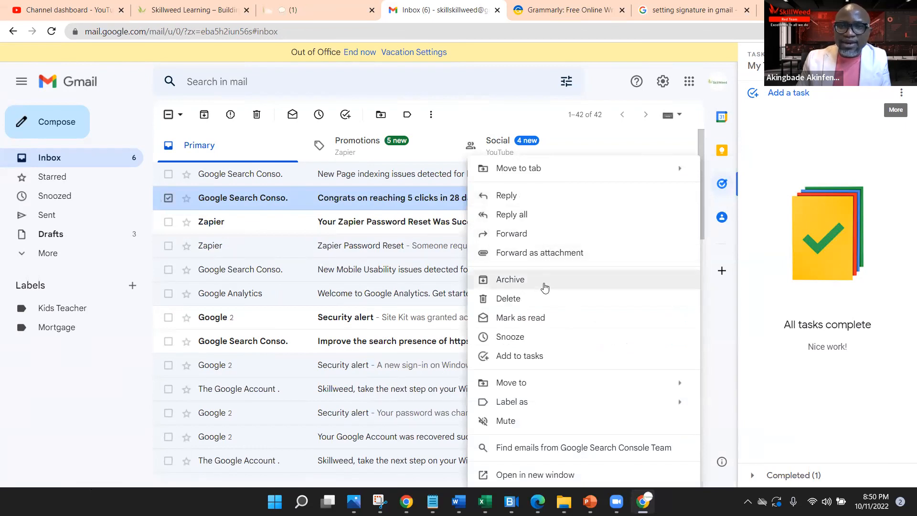
click(544, 362)
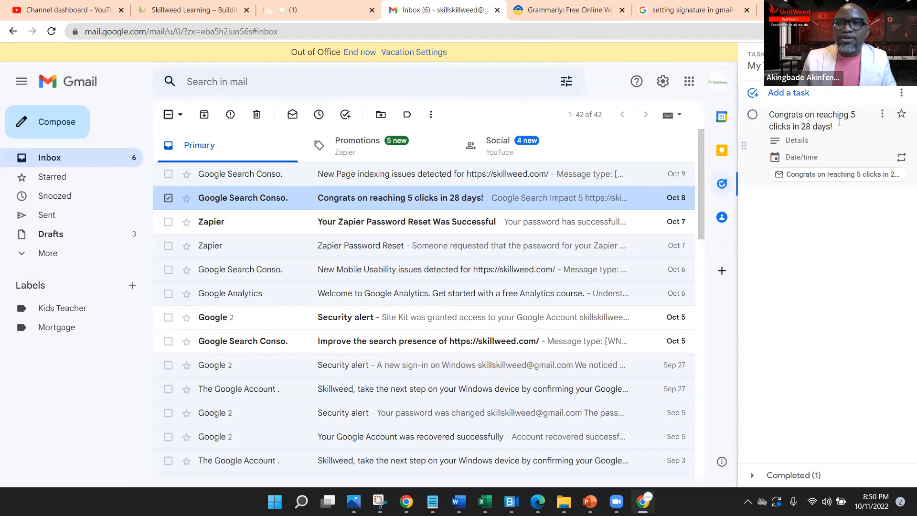
click(814, 161)
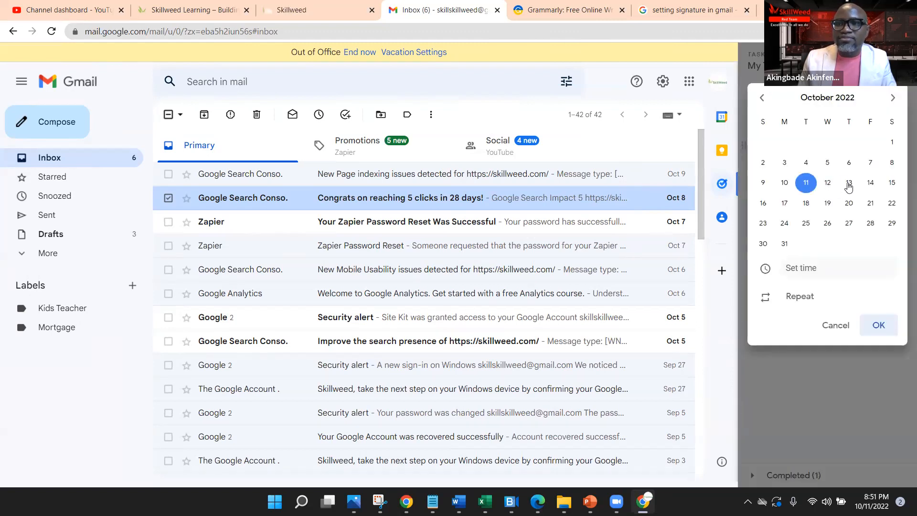
click(849, 185)
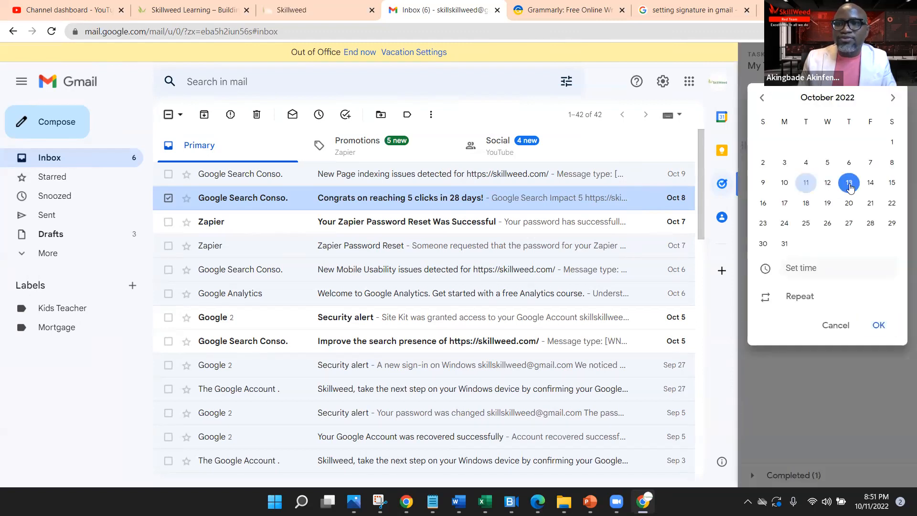
Step: Make the task repeat every 1 day, star it, and close the Tasks panel
click(795, 300)
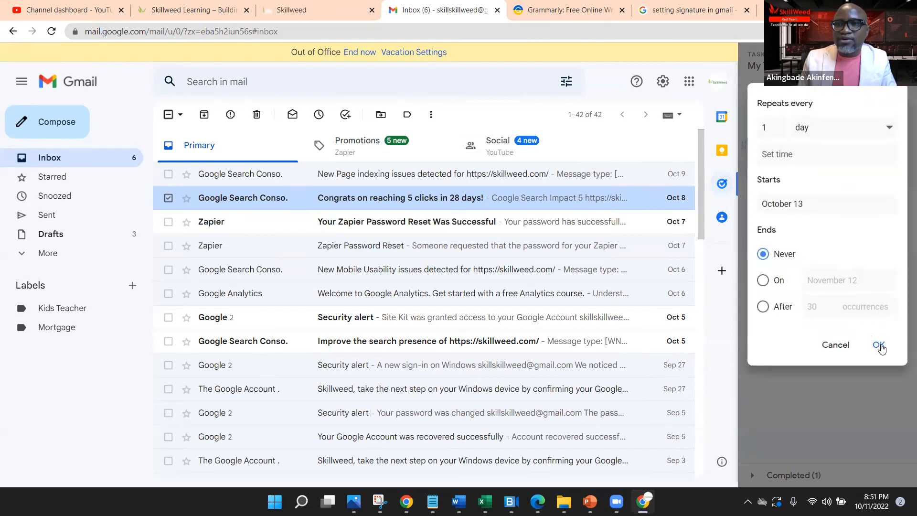
click(880, 346)
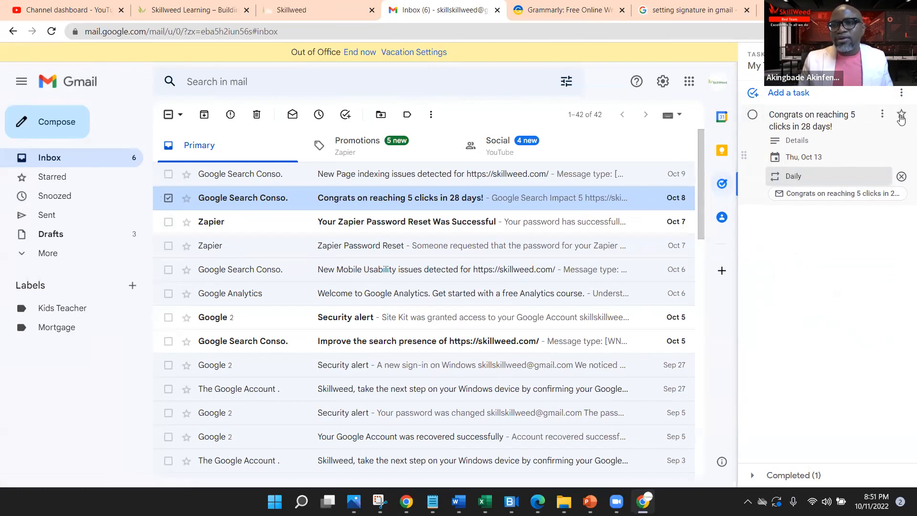
click(901, 116)
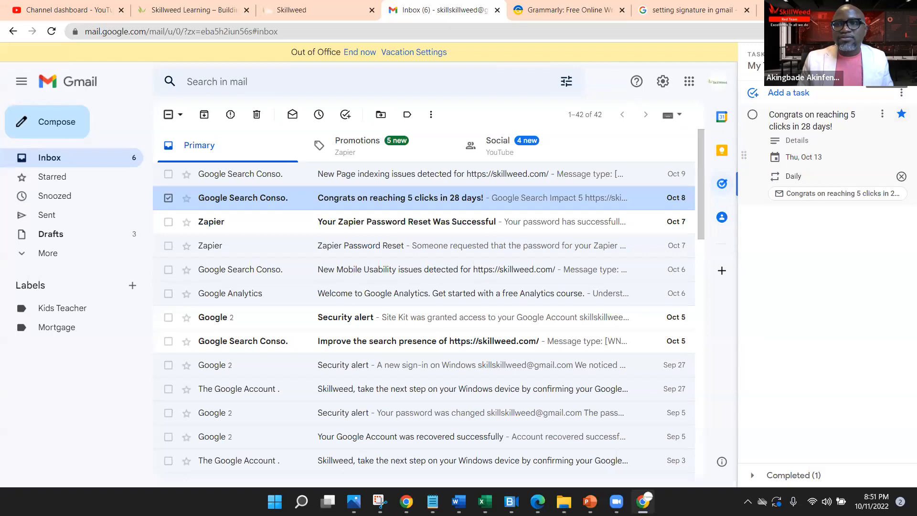
click(901, 60)
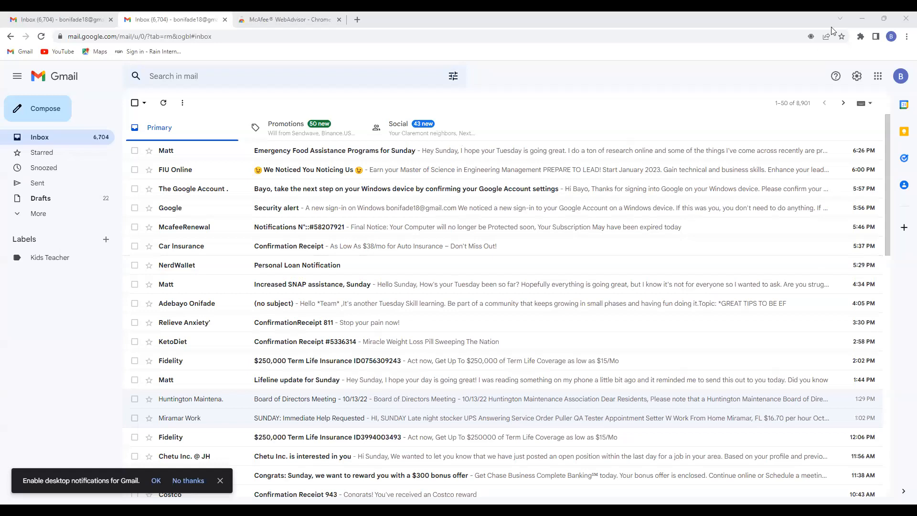
Step: Open all settings and scroll the General tab to the empty Signature section
click(855, 80)
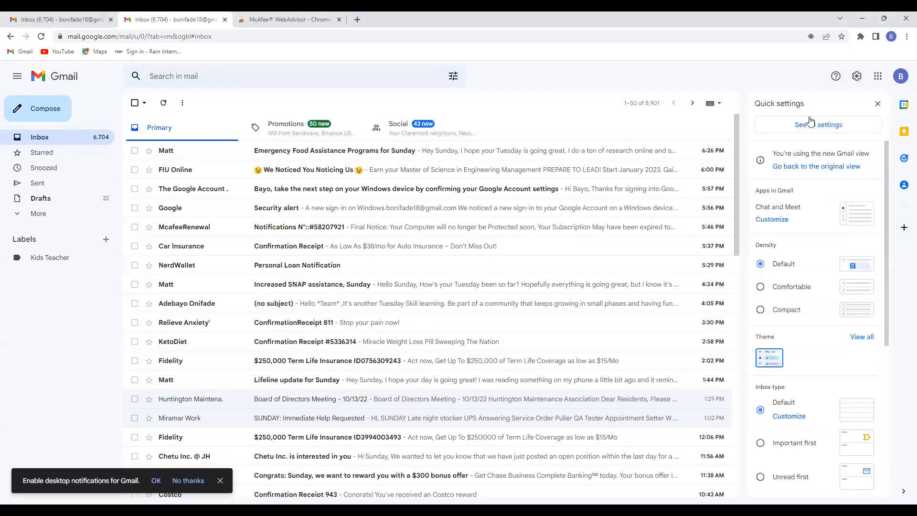
click(811, 127)
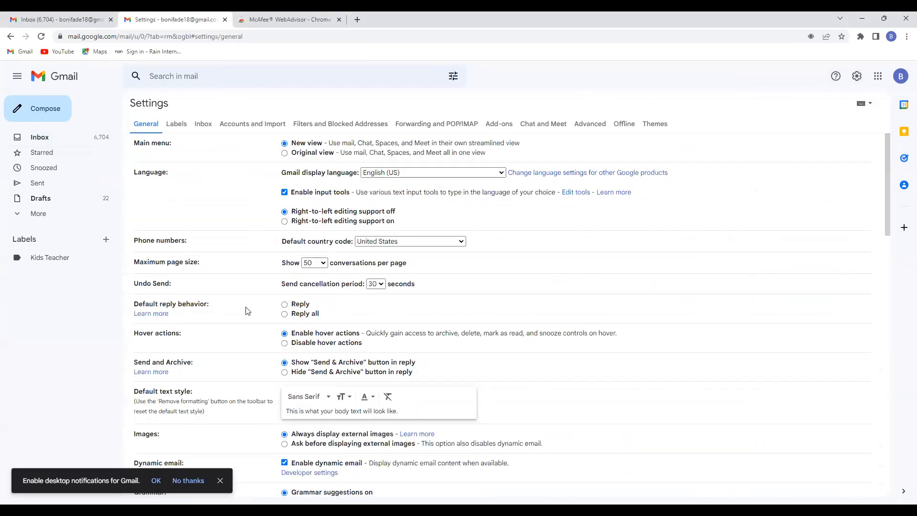
scroll(253, 309, down, 3)
scroll(257, 308, down, 5)
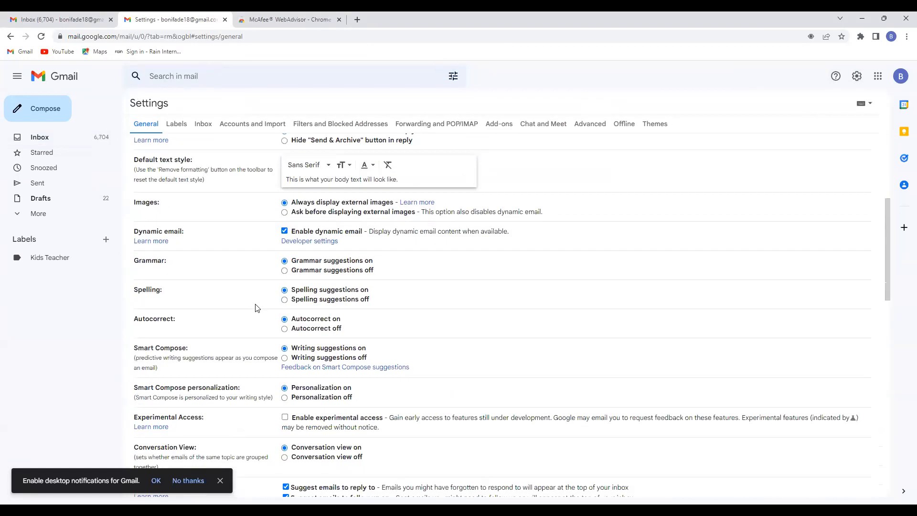
scroll(257, 302, down, 9)
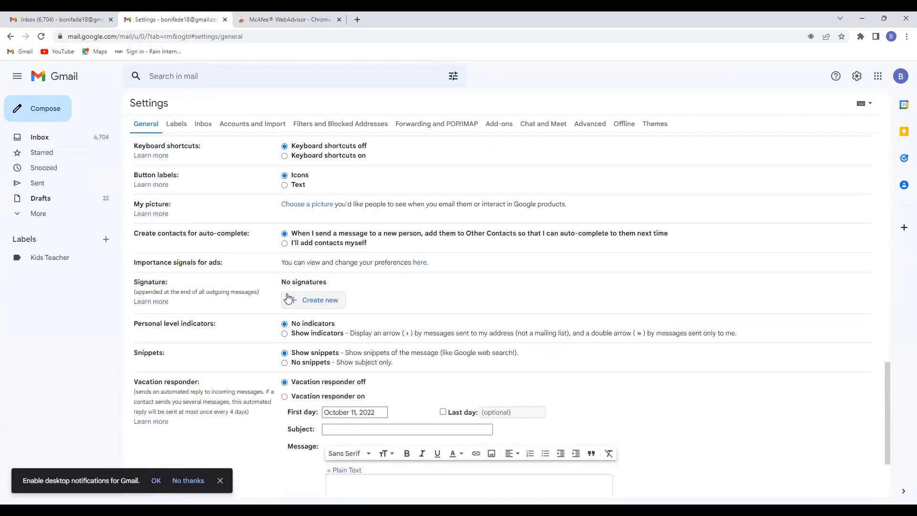
scroll(294, 297, down, 3)
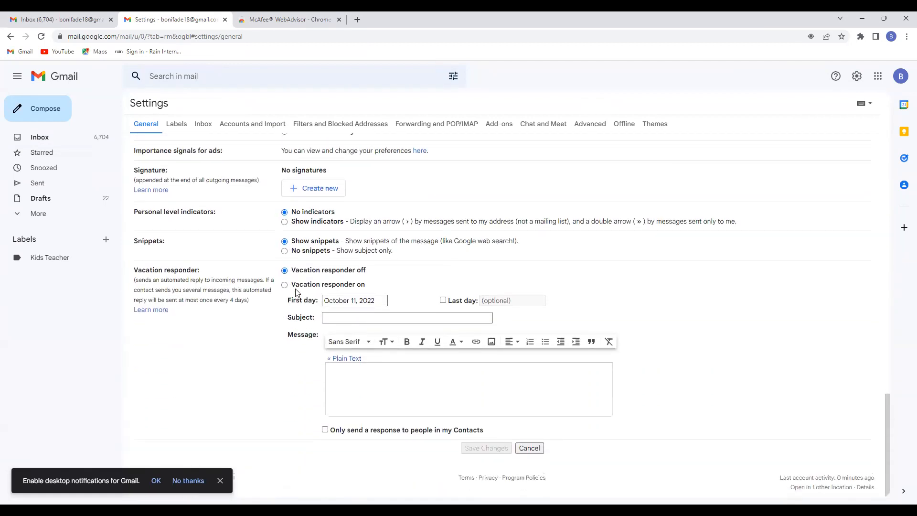
scroll(296, 296, up, 6)
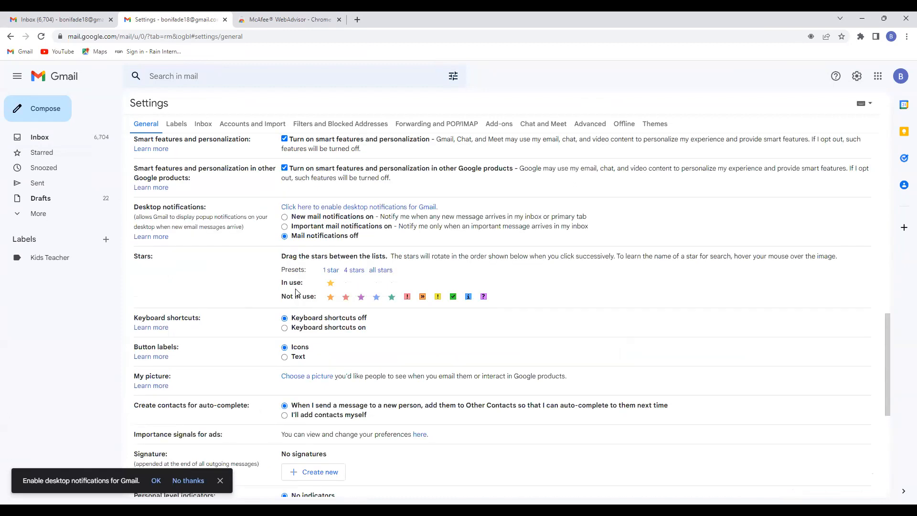
scroll(296, 292, up, 1)
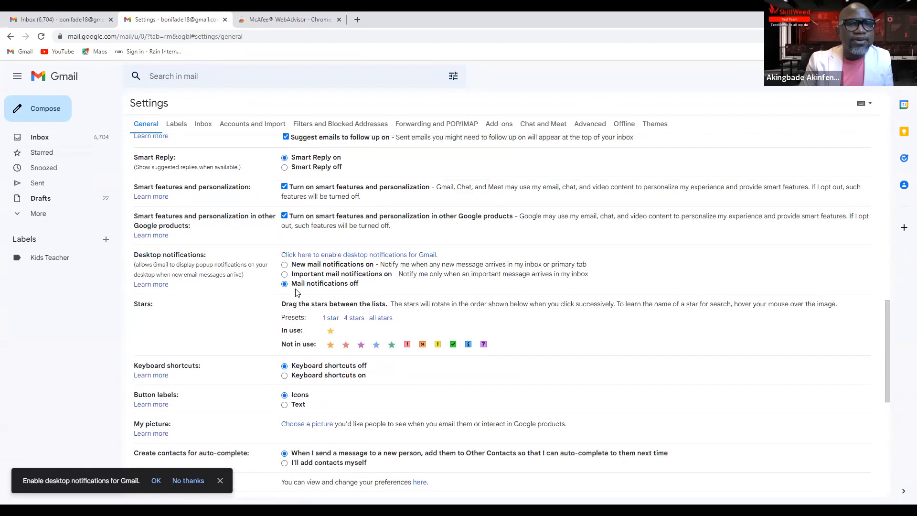
scroll(296, 292, up, 1)
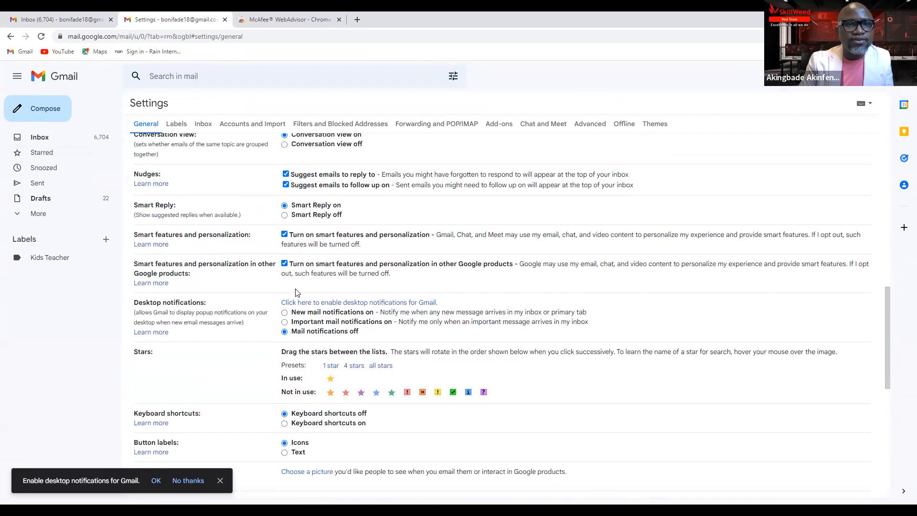
scroll(297, 293, up, 1)
scroll(296, 293, down, 6)
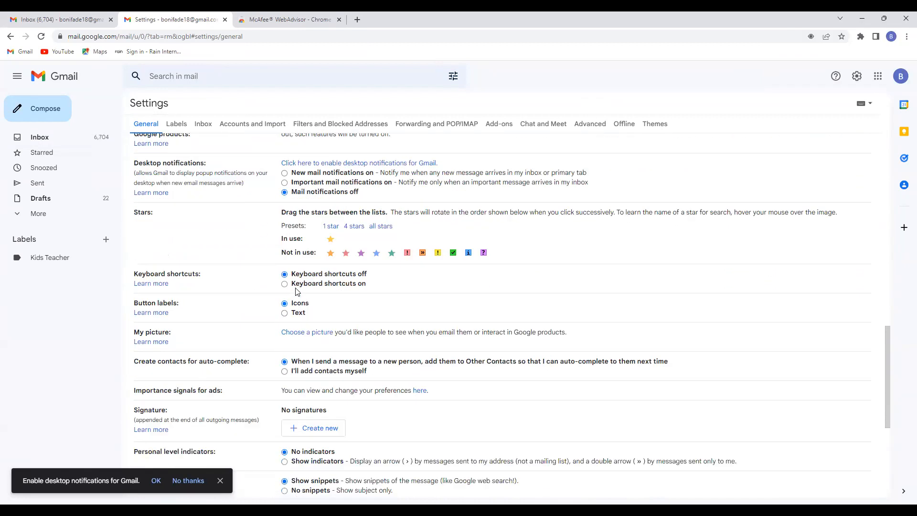
scroll(296, 288, down, 1)
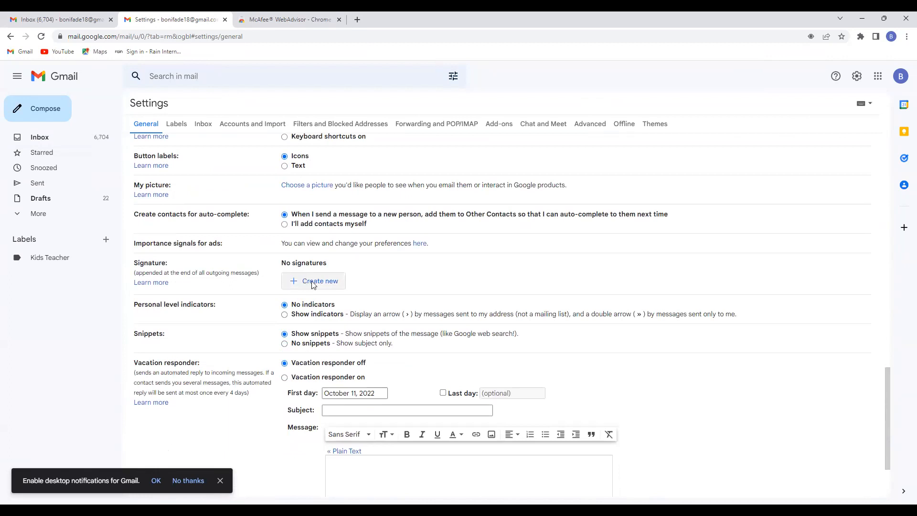
Step: Create a signature named 'Adebayo' and type 'Adebayo' as its text
click(311, 281)
text(A)
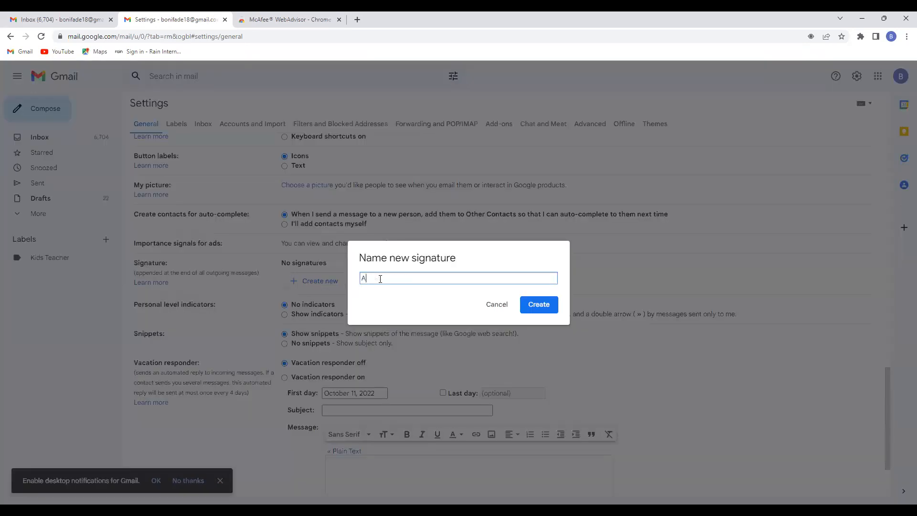
text(debayo)
click(538, 314)
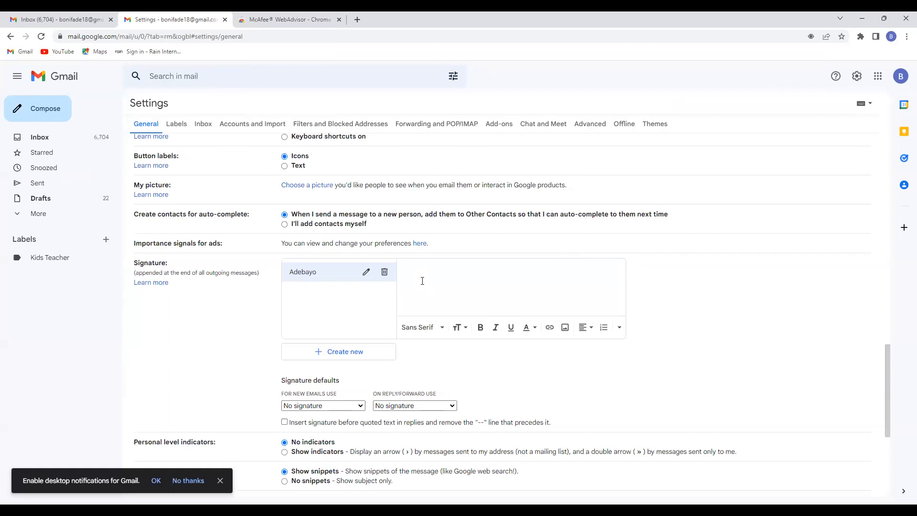
text(Adeba)
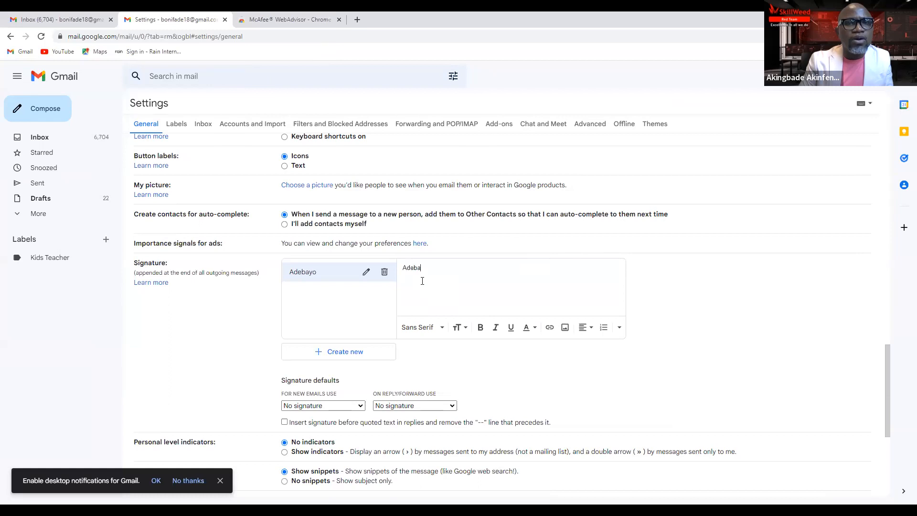
text(yo)
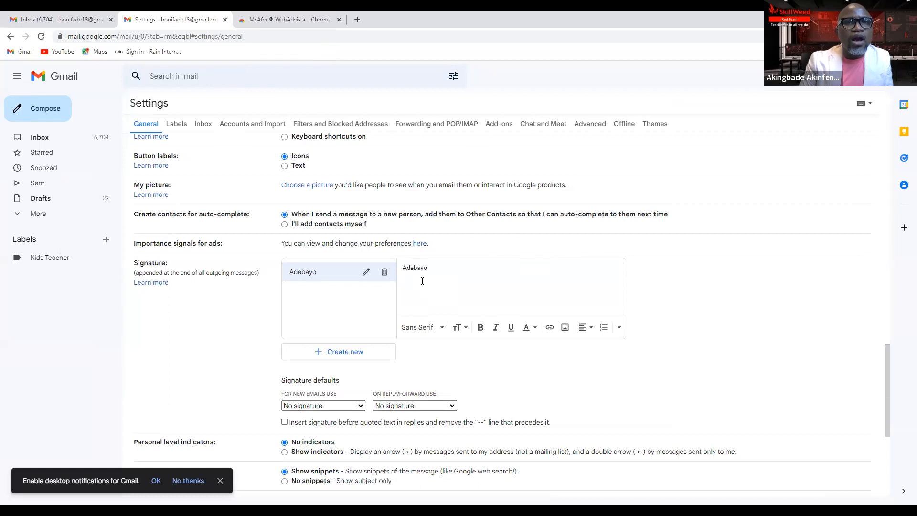
Step: Choose Adebayo as the default signature for new emails
click(361, 409)
click(337, 424)
click(361, 410)
click(335, 424)
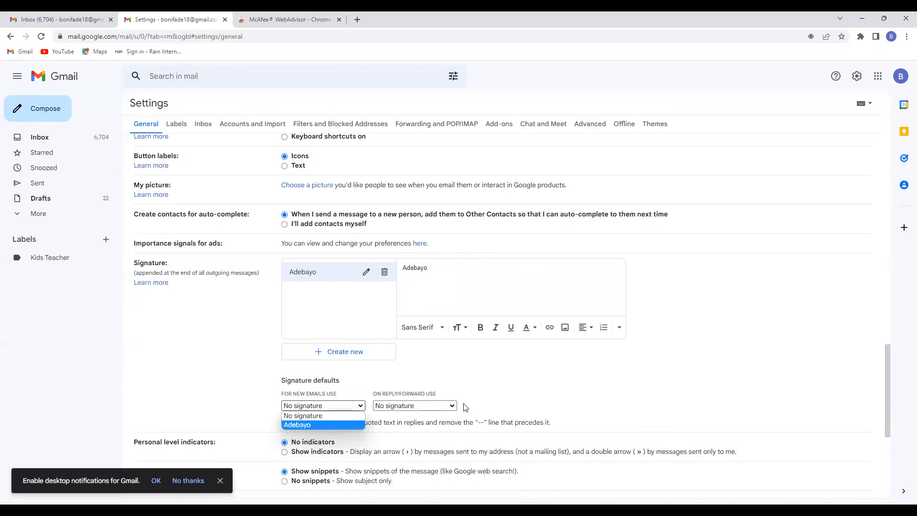
Step: Use Adebayo for replies and forwards, insert it before quoted text, and save changes
click(452, 407)
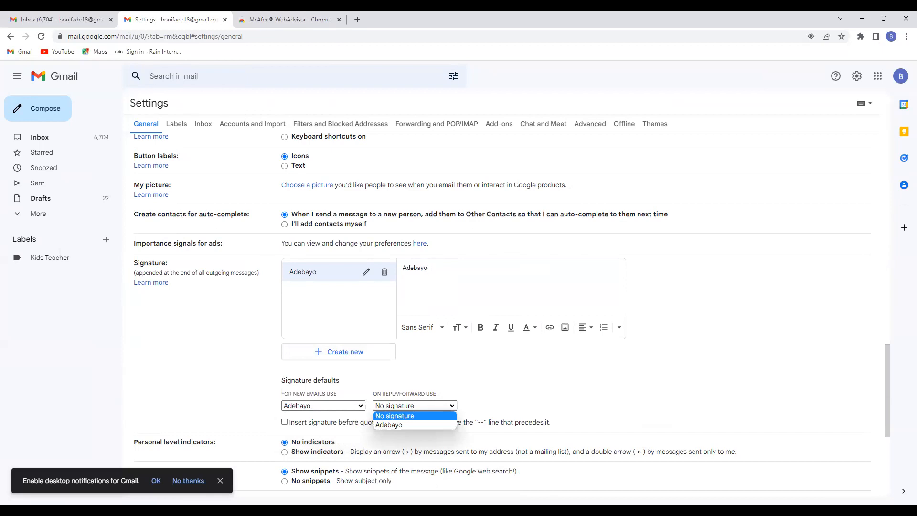
click(428, 269)
drag(403, 269, 431, 273)
click(436, 271)
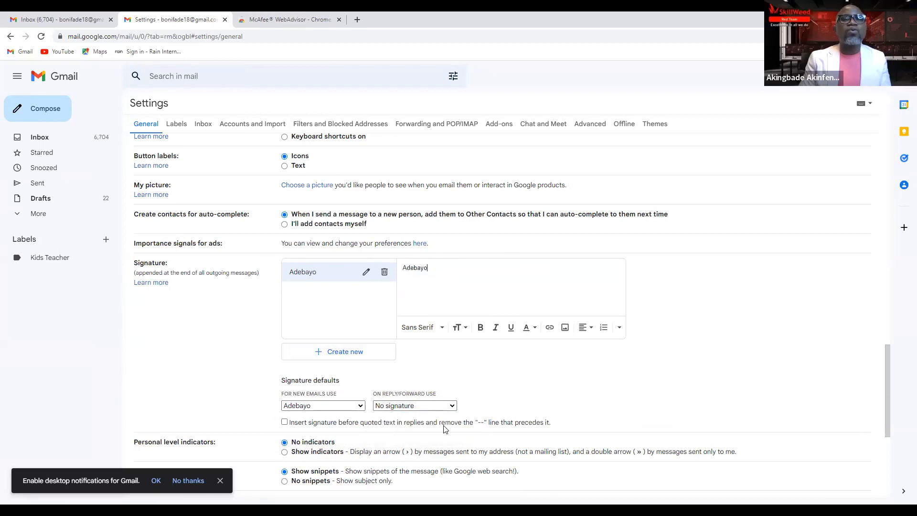
click(453, 407)
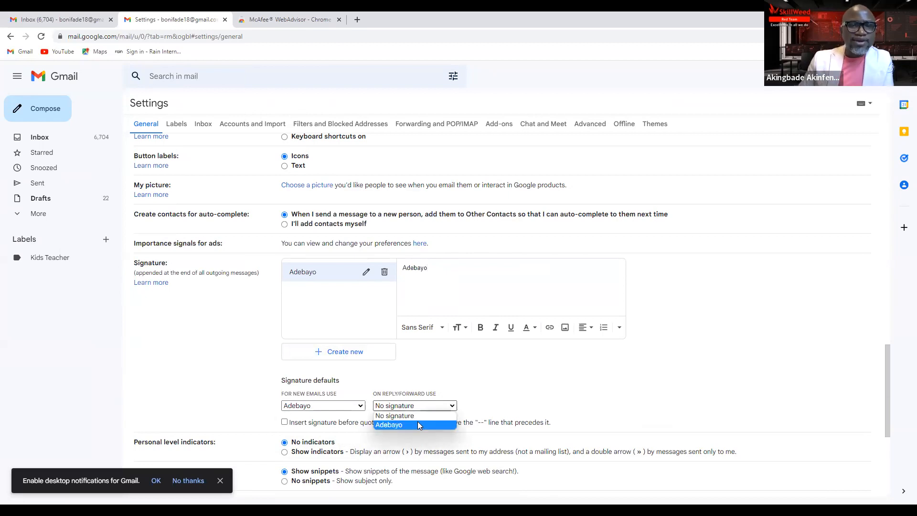
click(407, 423)
click(285, 423)
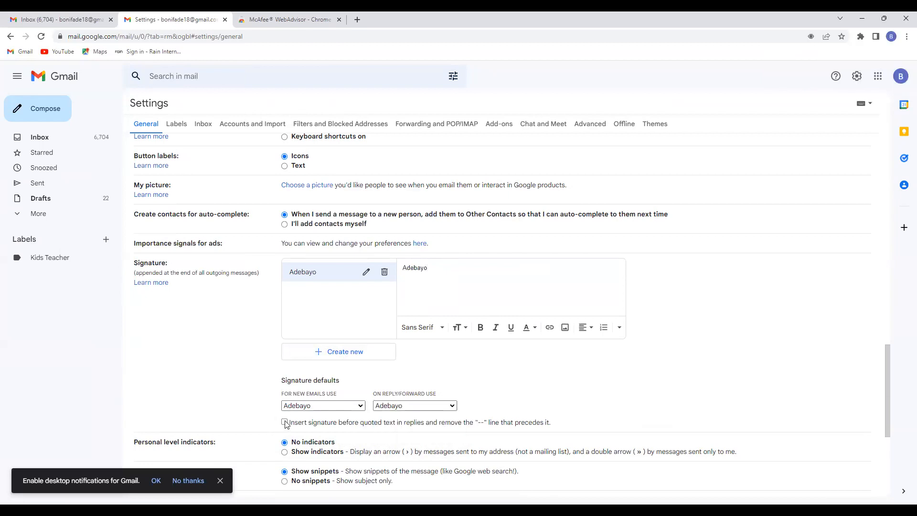
scroll(378, 419, down, 5)
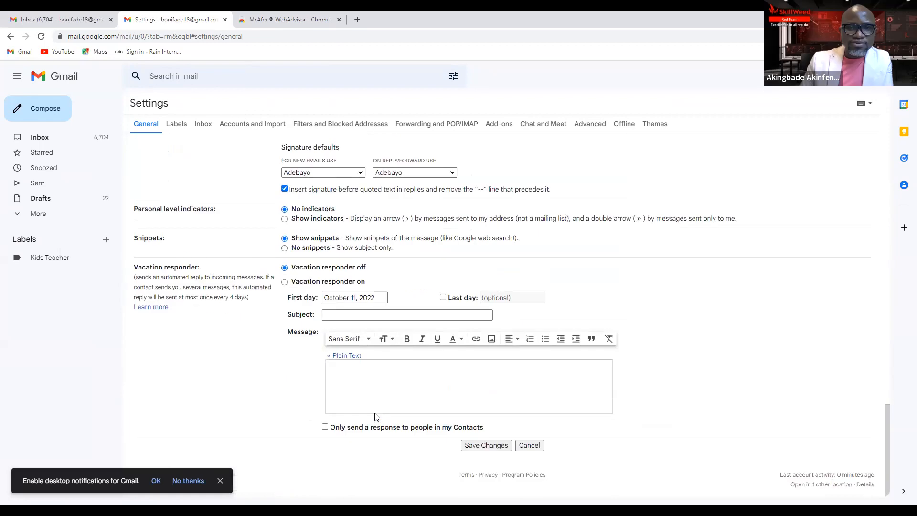
click(484, 446)
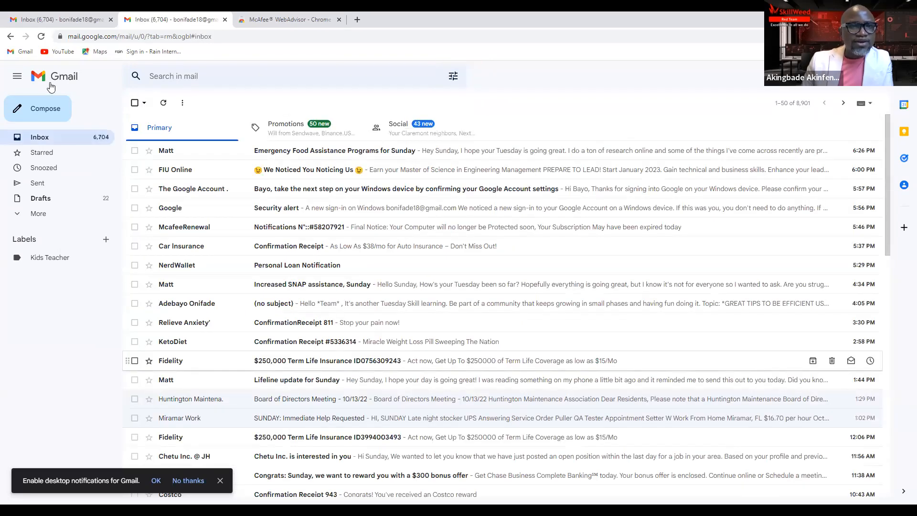
click(39, 118)
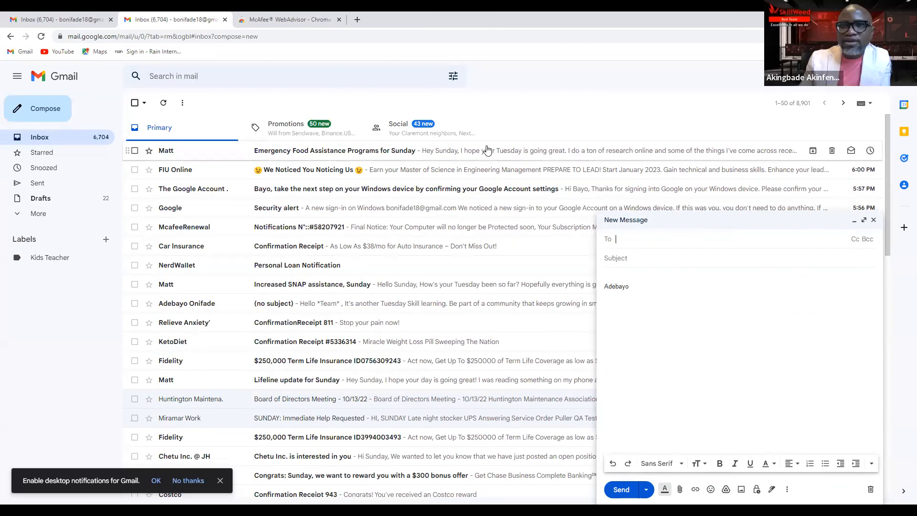
click(874, 221)
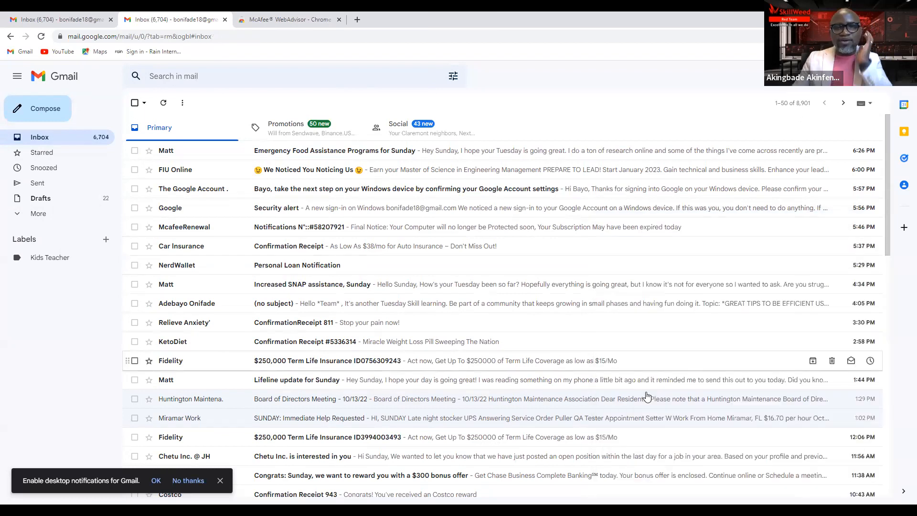